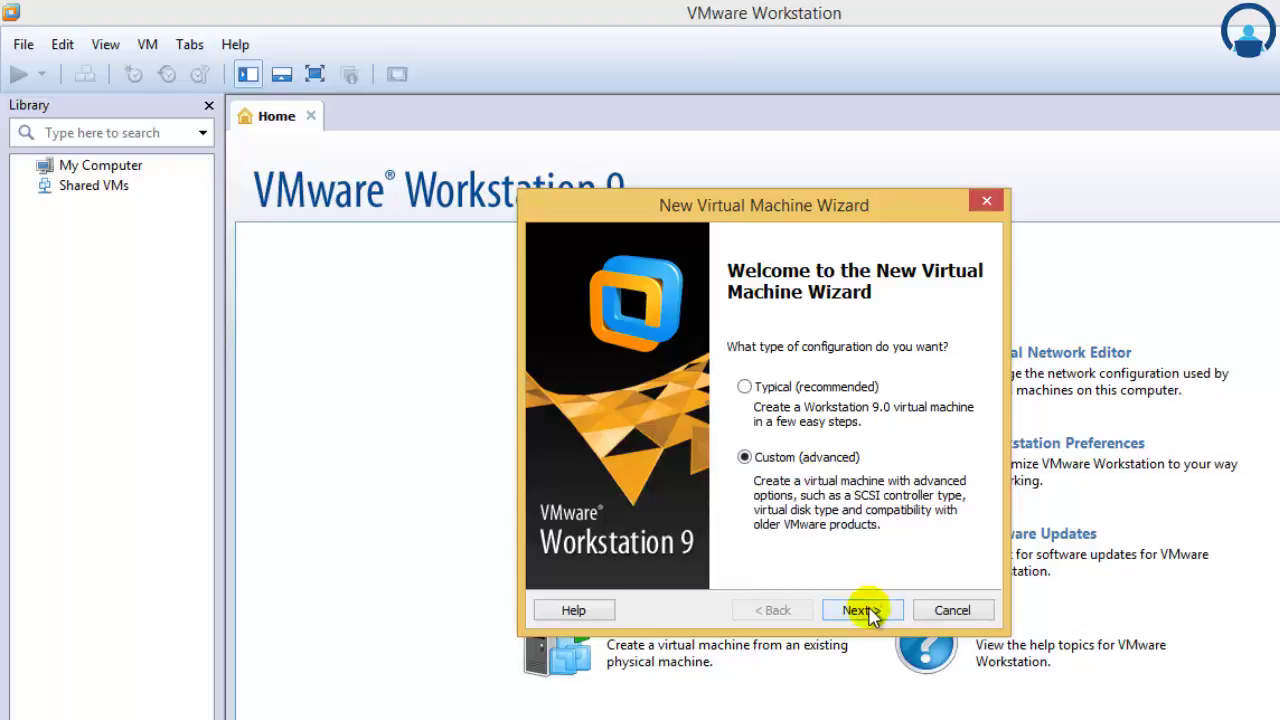
# Step: Start a custom virtual machine with Workstation 9.0 hardware compatibility and choose to install the operating system later
pyautogui.click(862, 610)
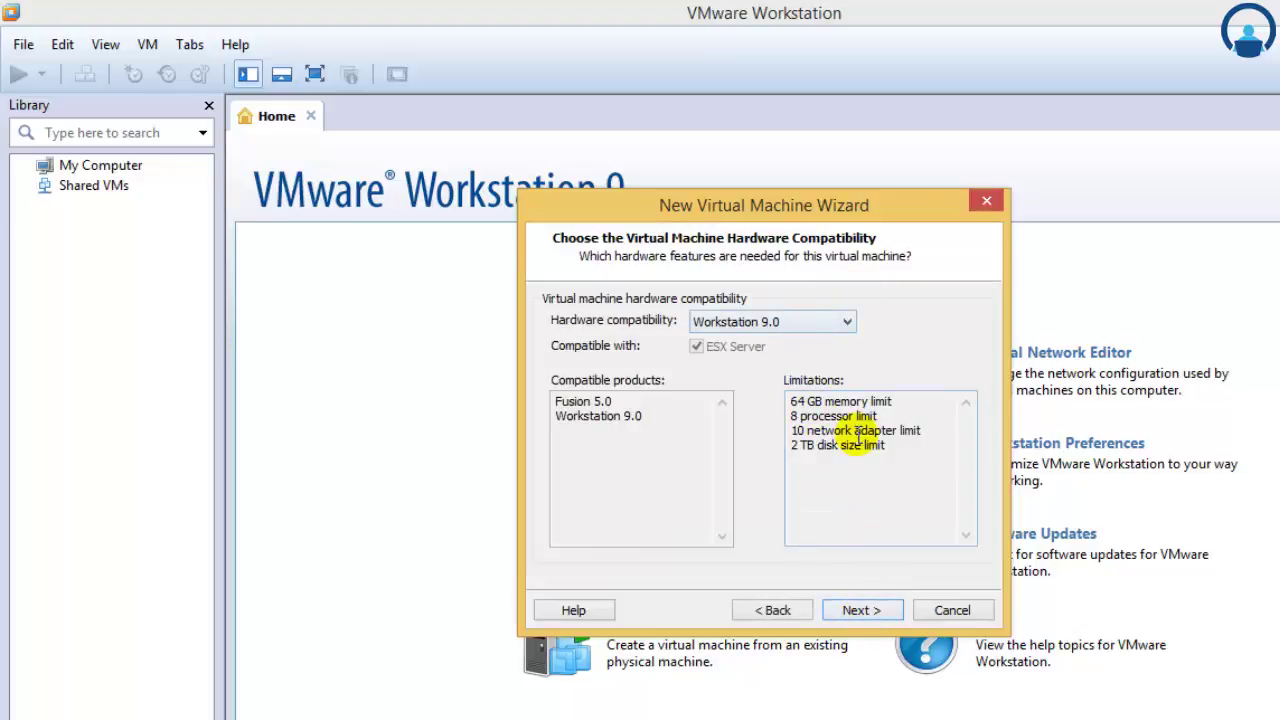
pyautogui.click(860, 610)
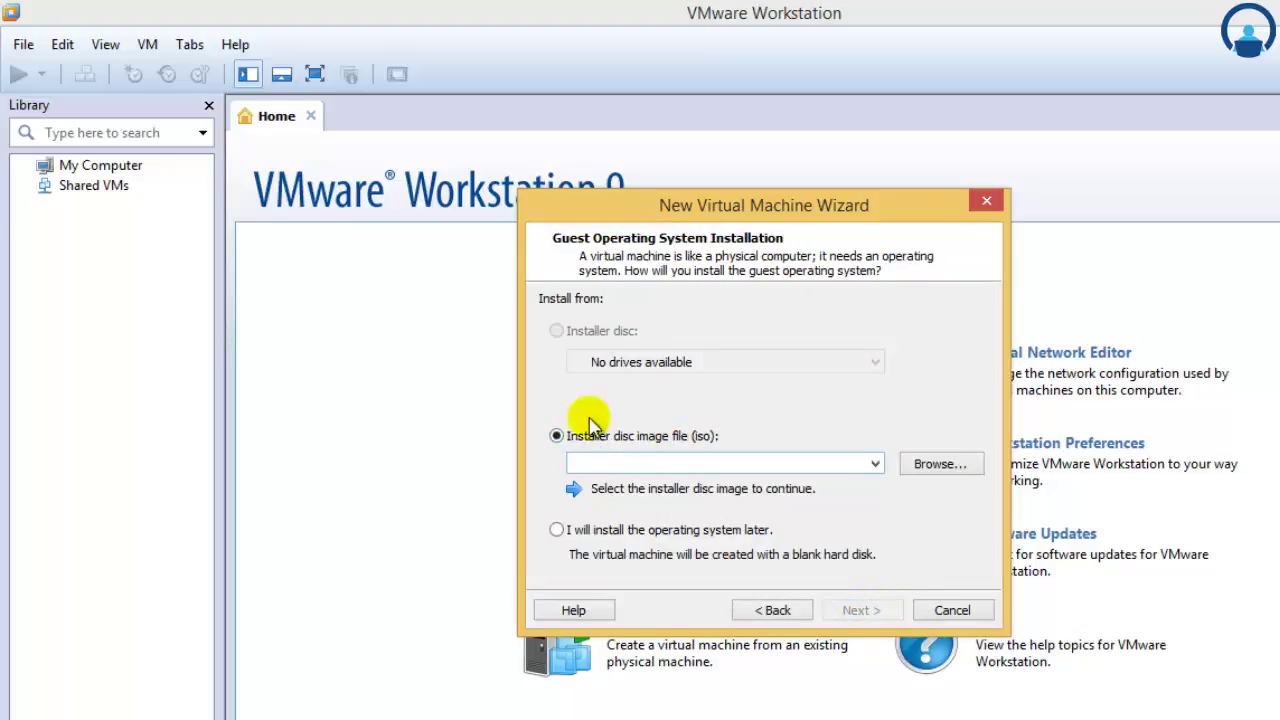
pyautogui.click(699, 532)
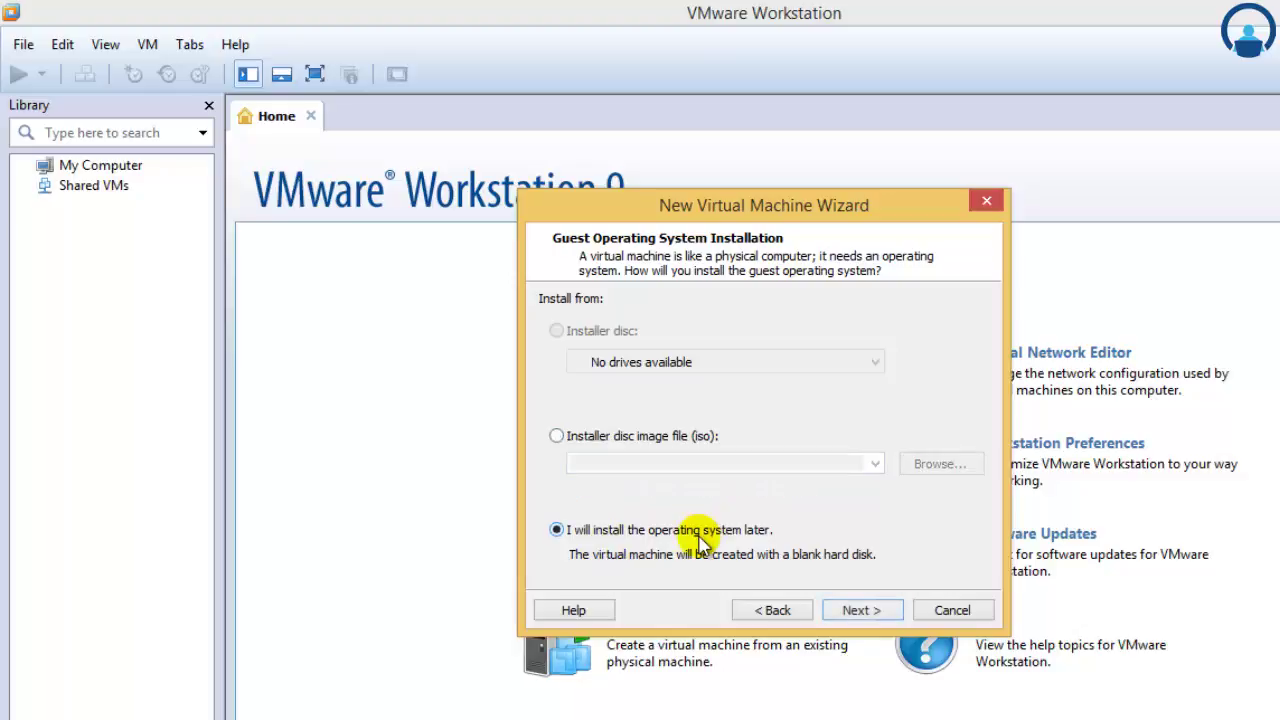
pyautogui.click(868, 608)
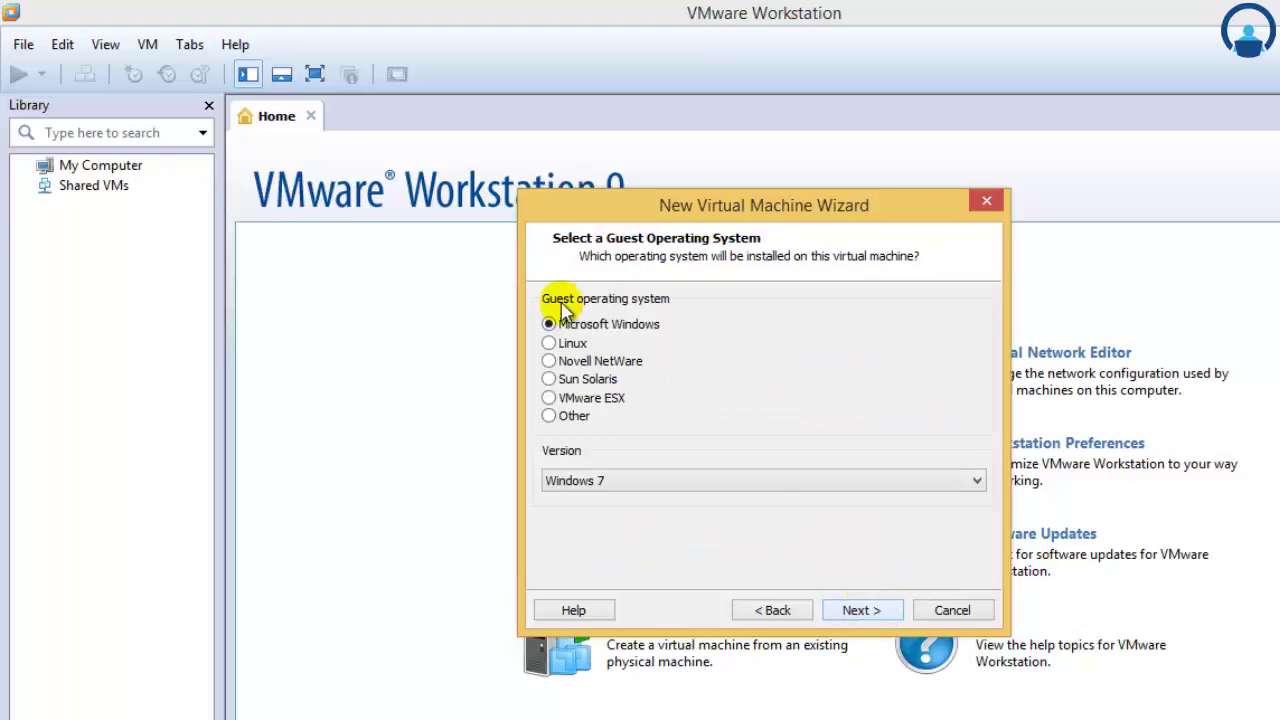
# Step: Select Linux as the guest operating system with Ubuntu as its version, and continue to the virtual machine's name
pyautogui.click(566, 342)
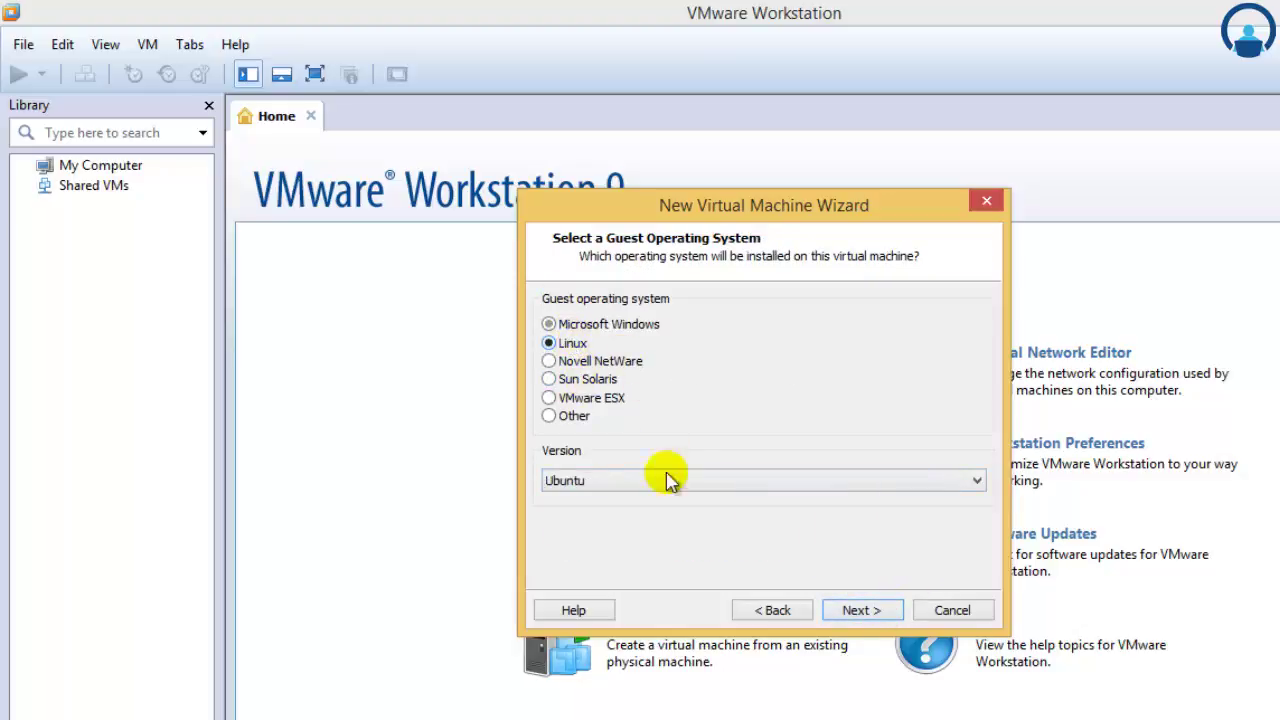
pyautogui.click(683, 480)
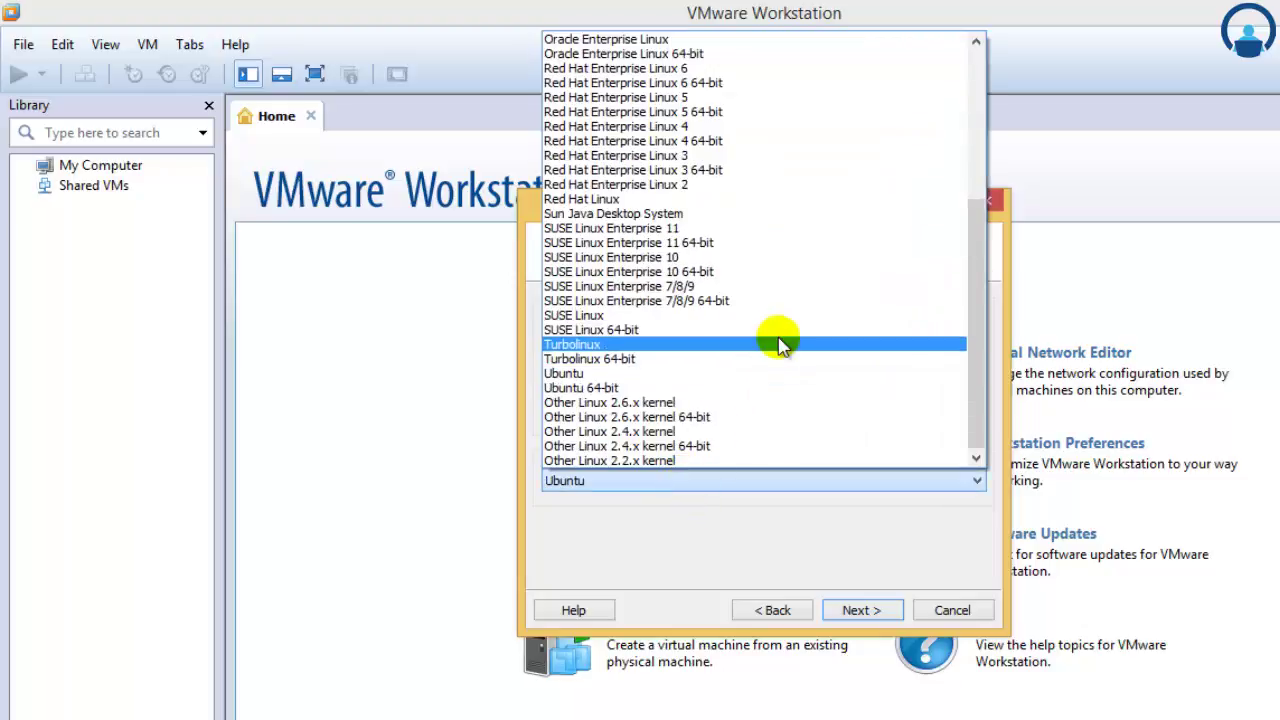
pyautogui.scroll(6, 780, 343)
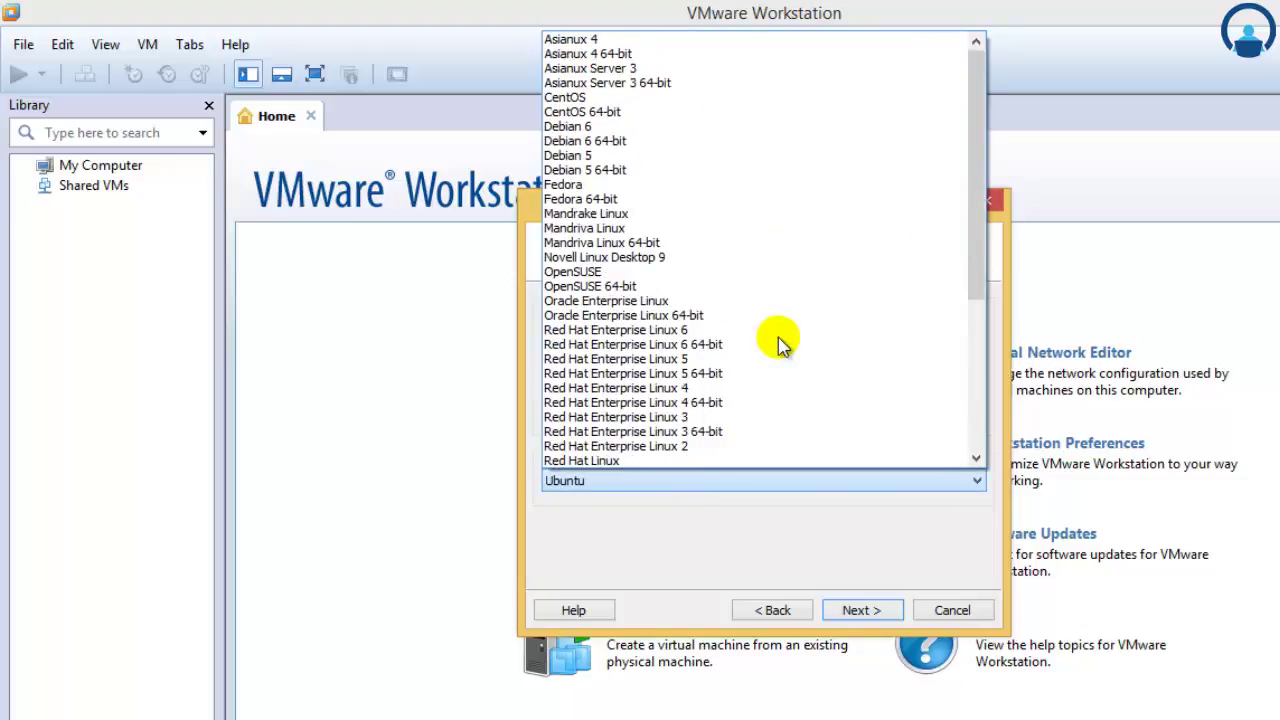
pyautogui.scroll(-6, 778, 337)
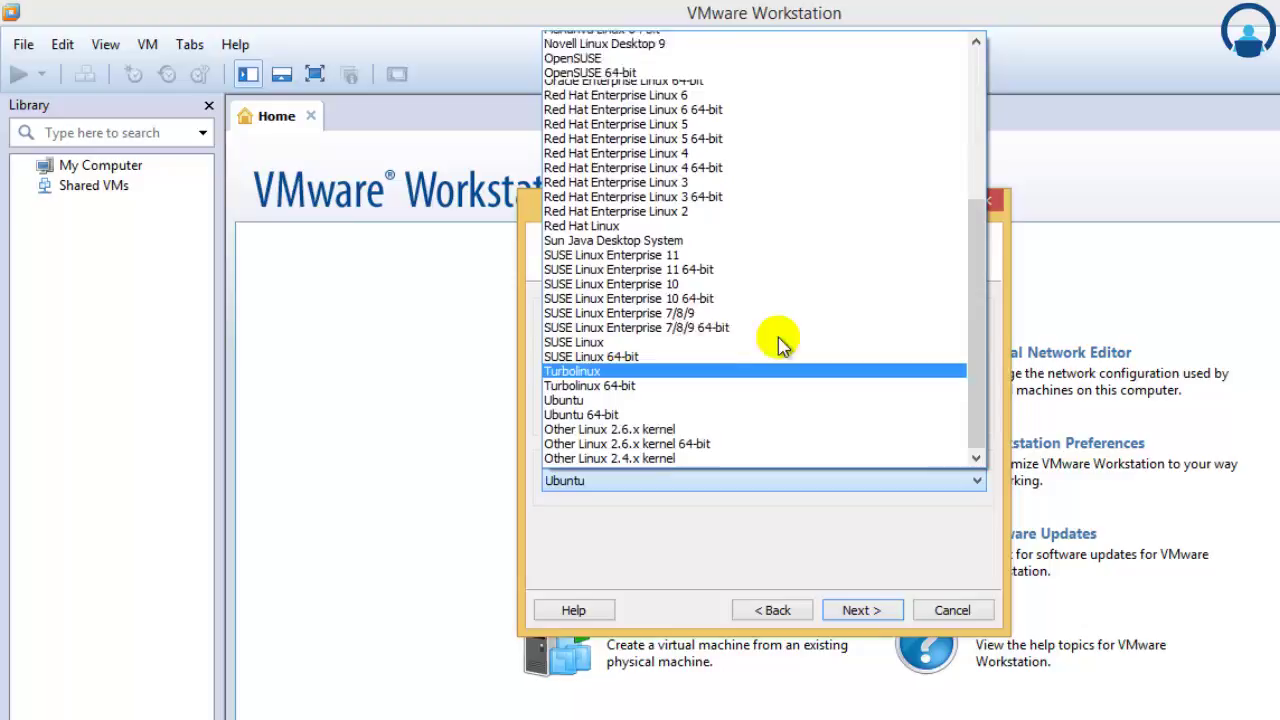
pyautogui.click(650, 373)
pyautogui.click(855, 608)
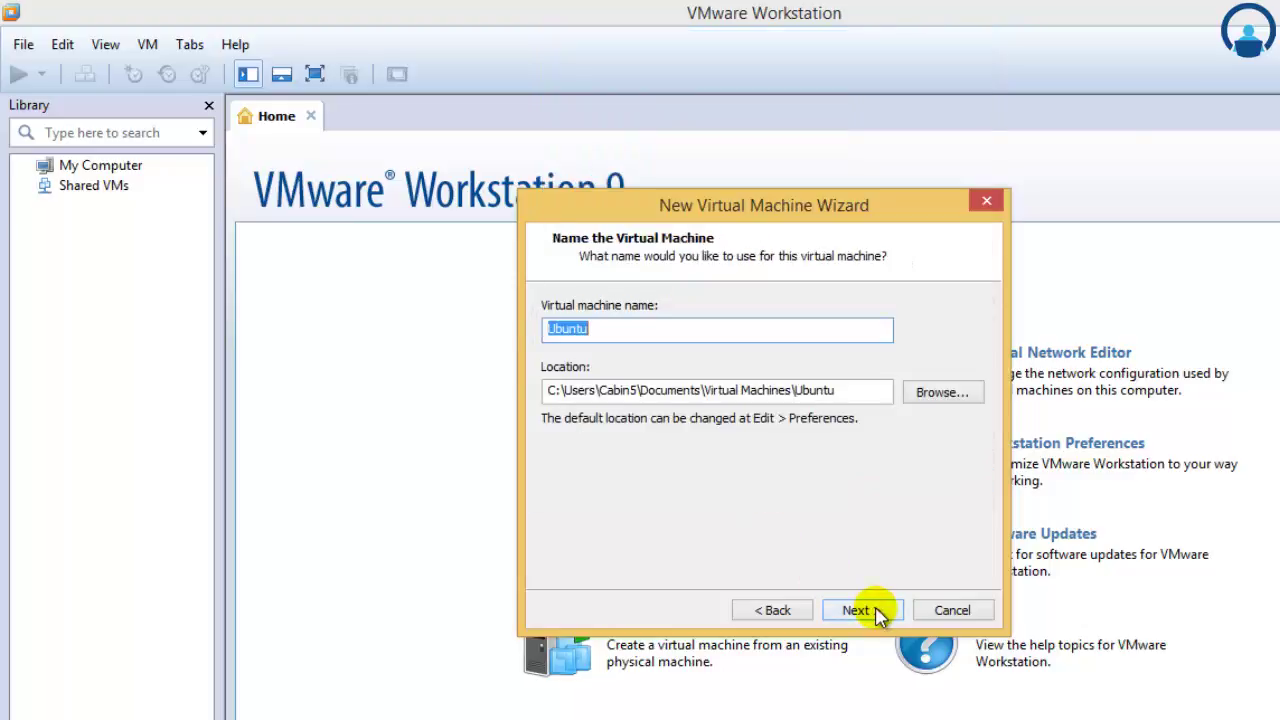
# Step: Go back to the guest operating system selection and look through the Linux version list, keeping Ubuntu
pyautogui.click(770, 614)
pyautogui.click(766, 482)
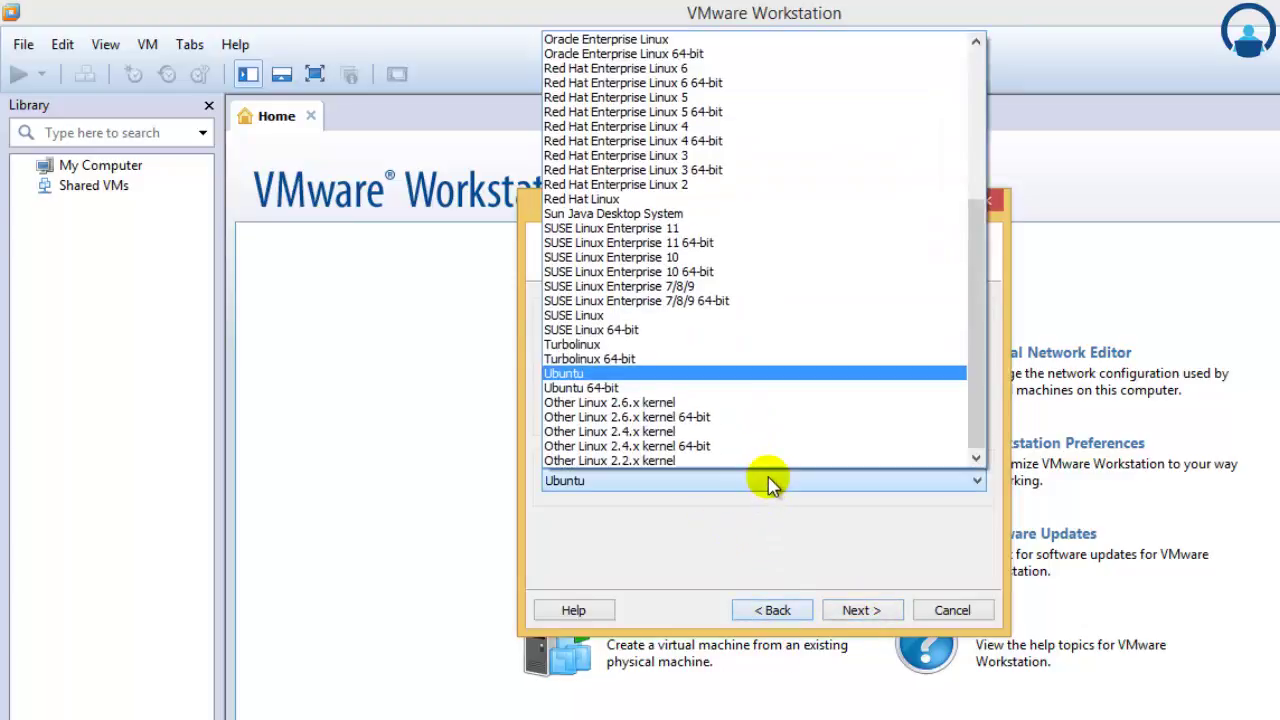
pyautogui.scroll(5, 812, 120)
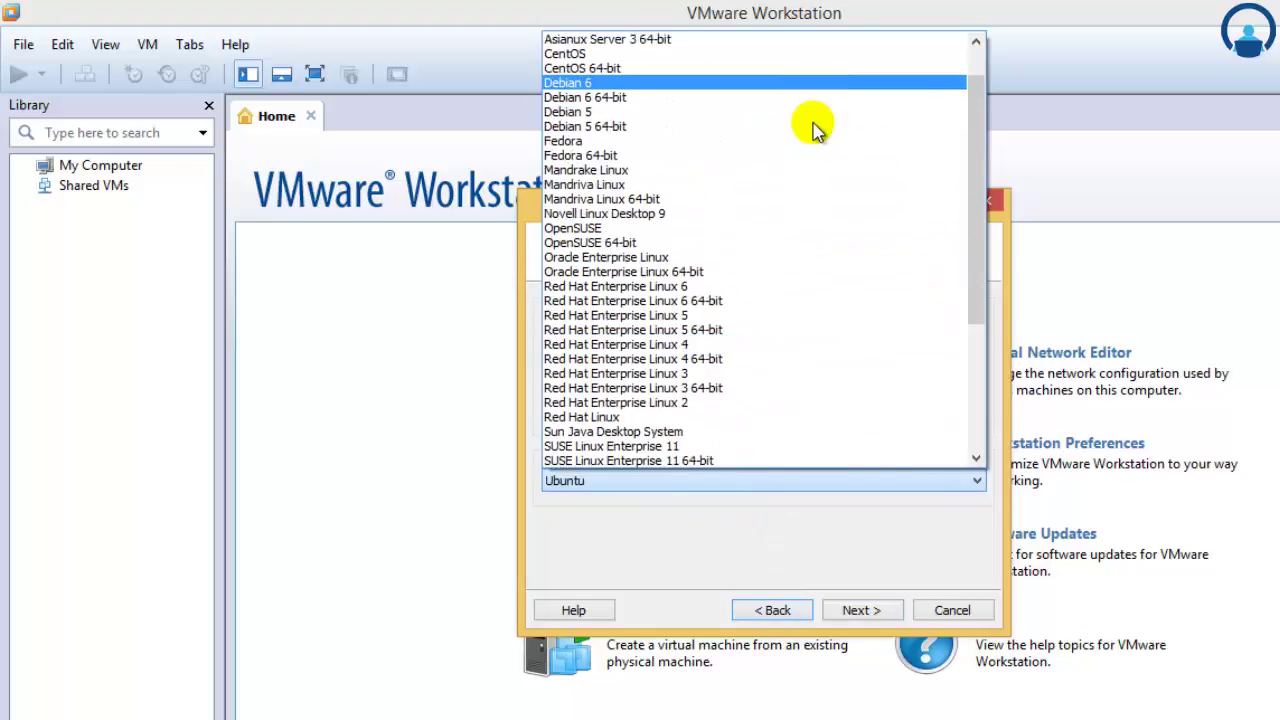
pyautogui.scroll(-5, 870, 440)
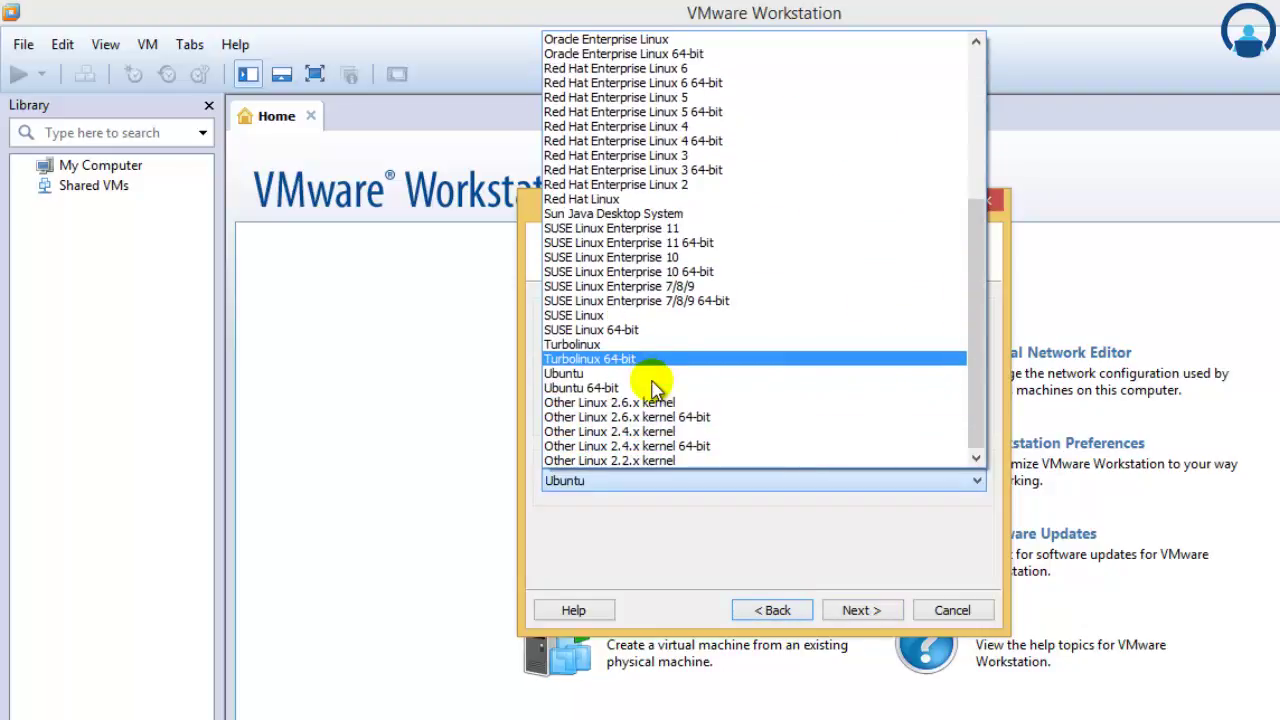
pyautogui.click(655, 376)
pyautogui.click(623, 480)
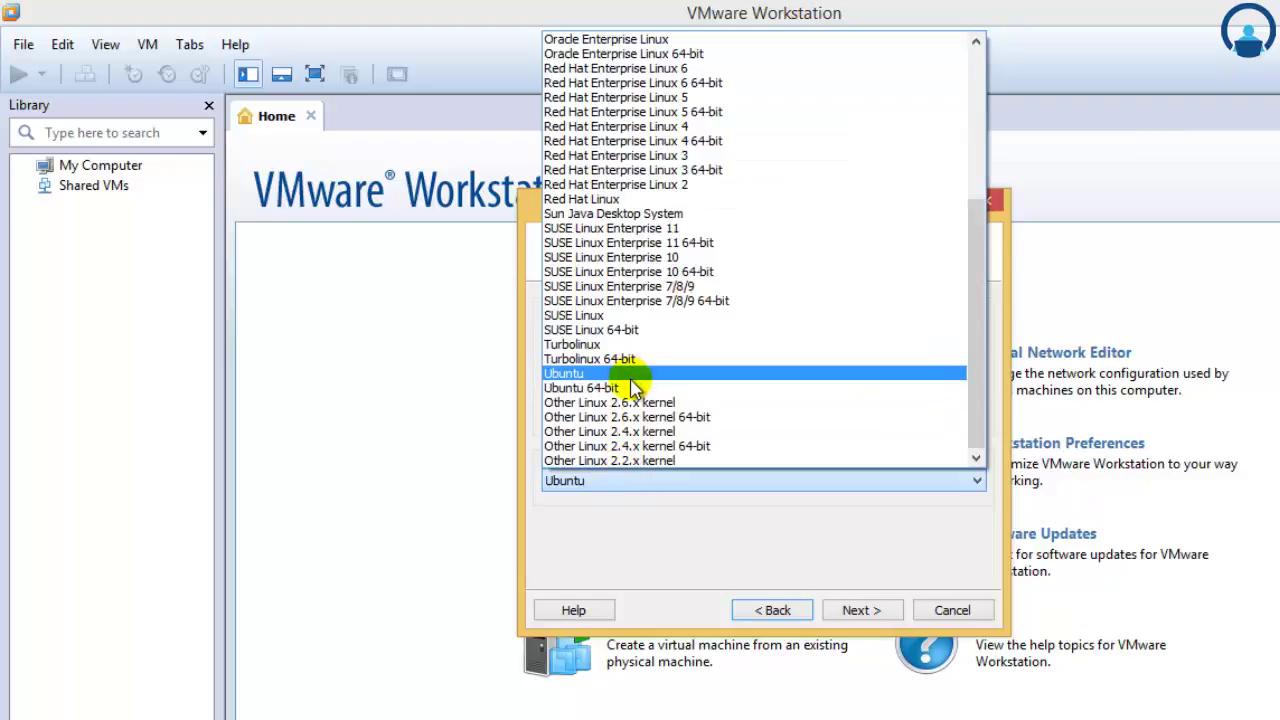
pyautogui.click(645, 374)
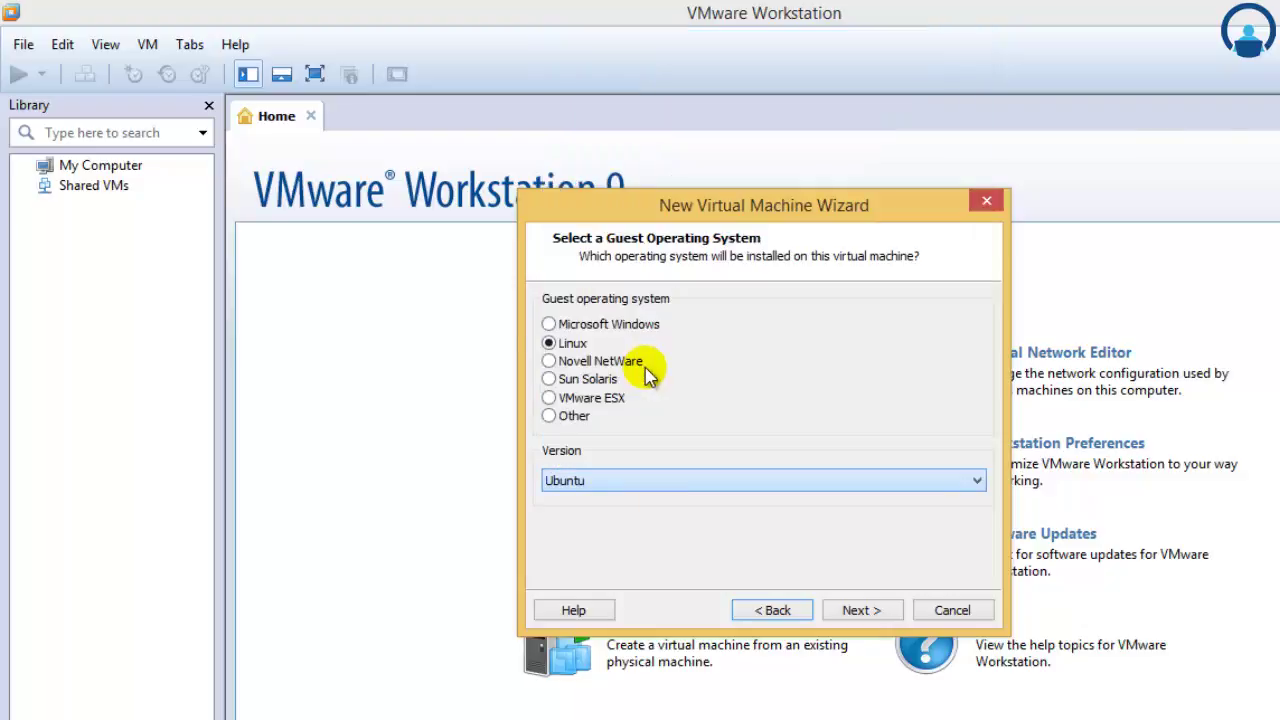
pyautogui.click(862, 611)
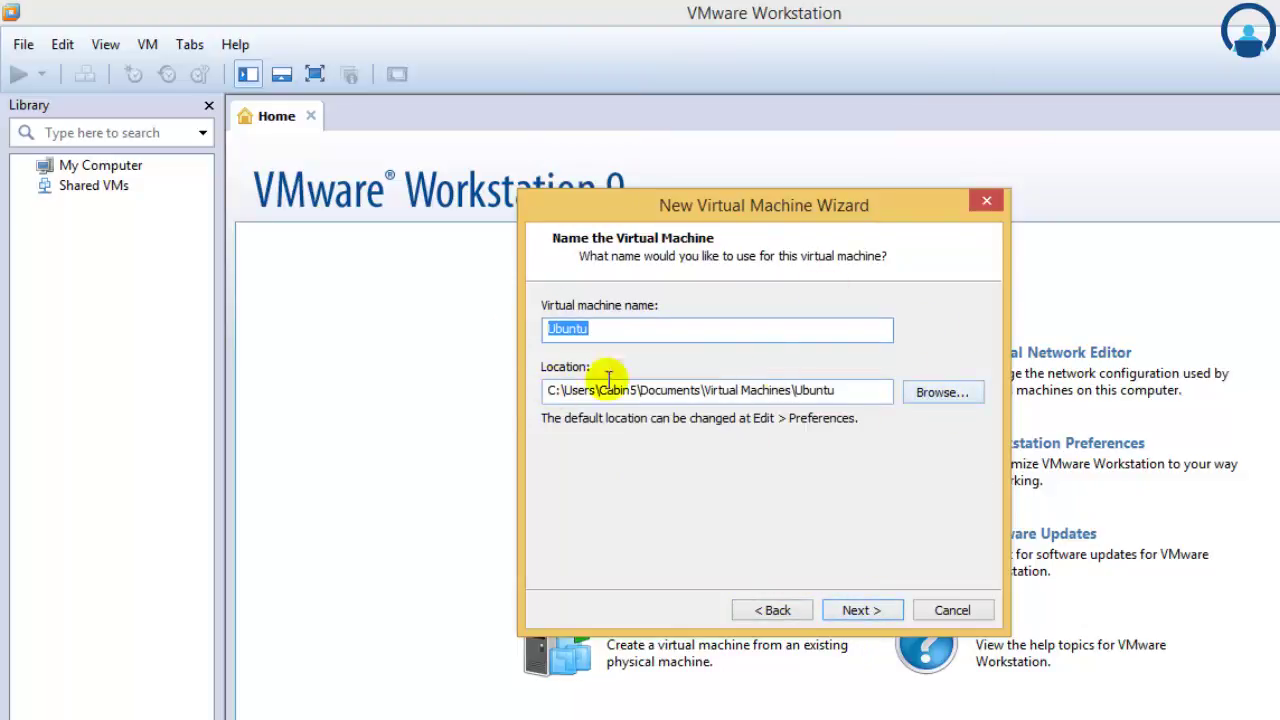
# Step: Keep the default name and location, and assign 2 processors with 2 cores each and 1024 MB of memory
pyautogui.click(880, 609)
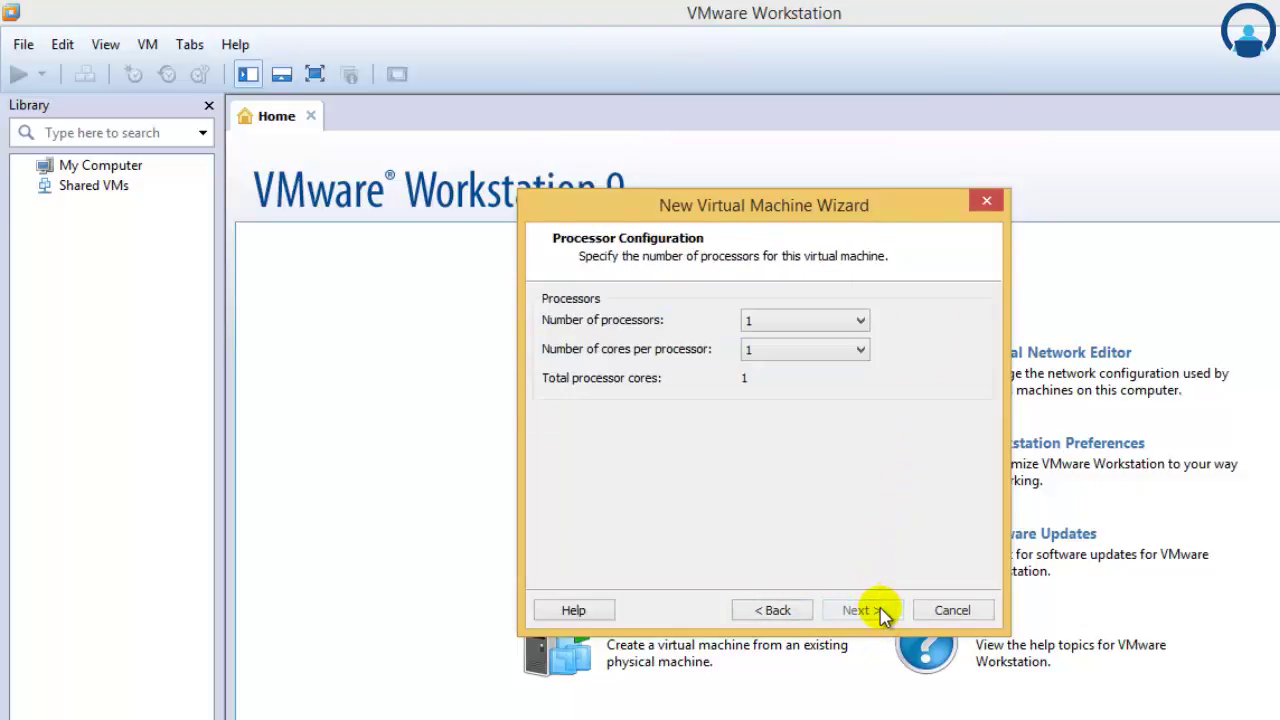
pyautogui.click(838, 321)
pyautogui.click(810, 350)
pyautogui.click(830, 349)
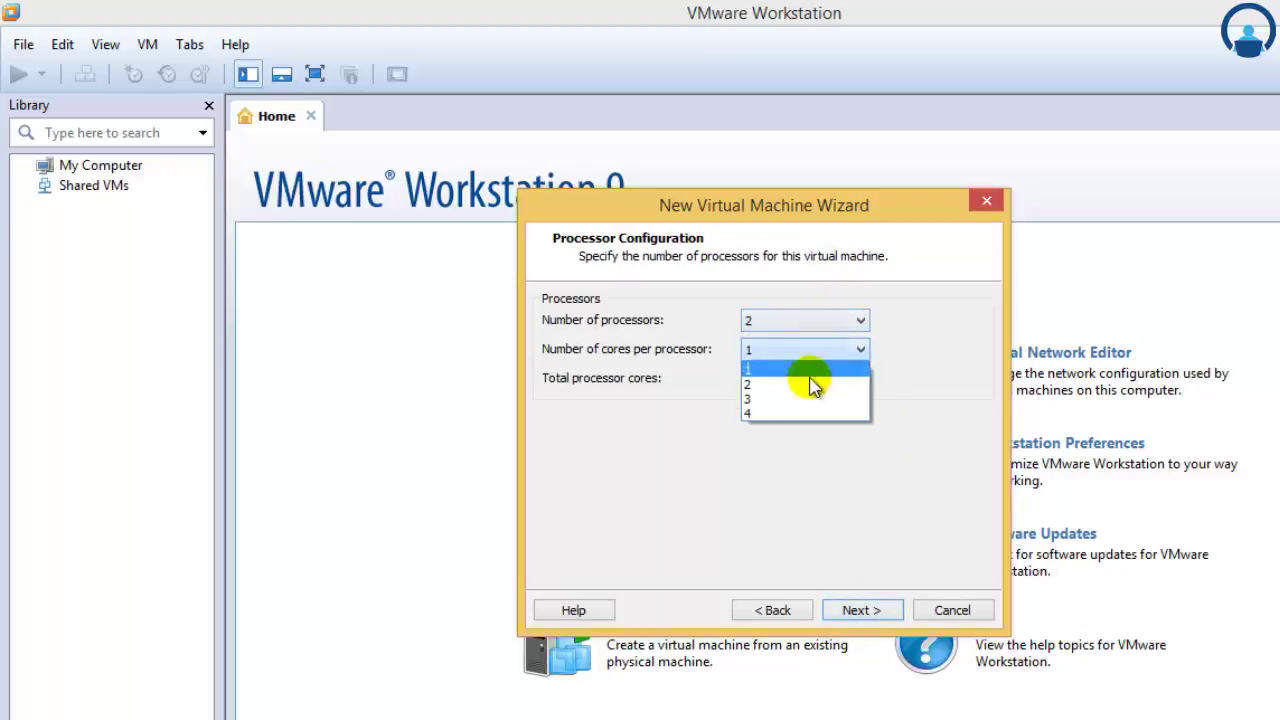
pyautogui.click(813, 385)
pyautogui.click(862, 610)
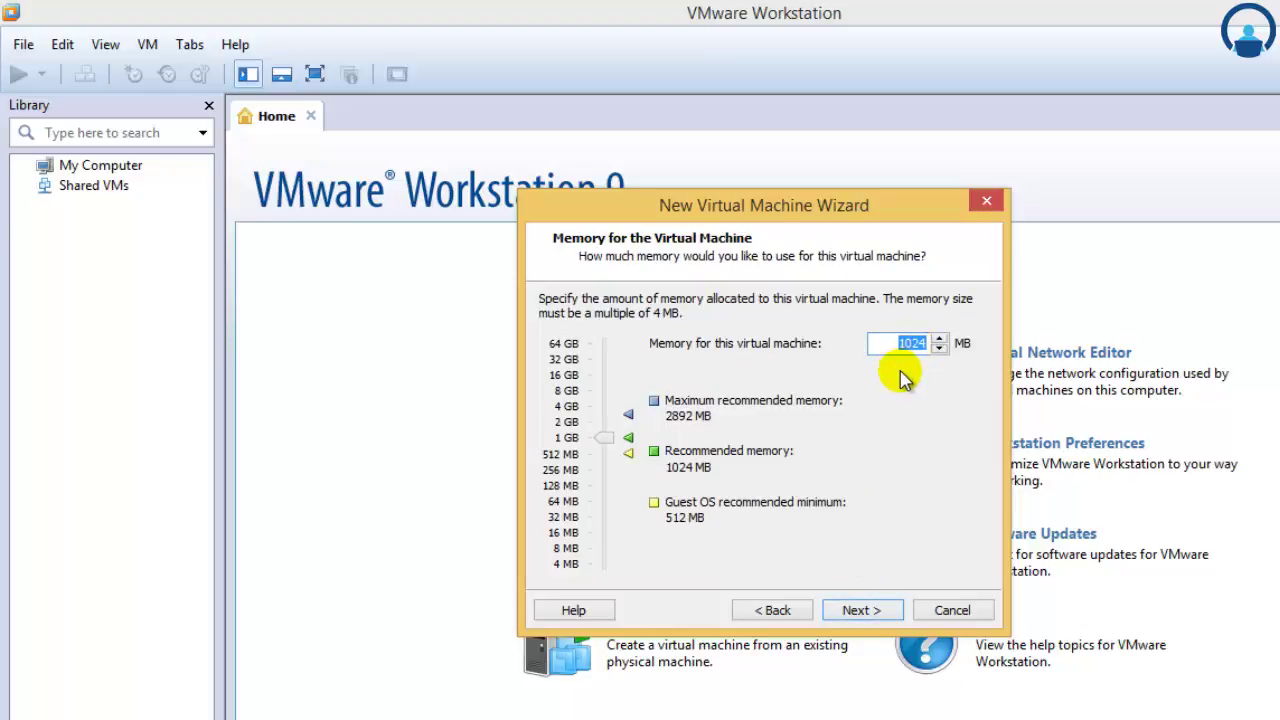
pyautogui.click(862, 610)
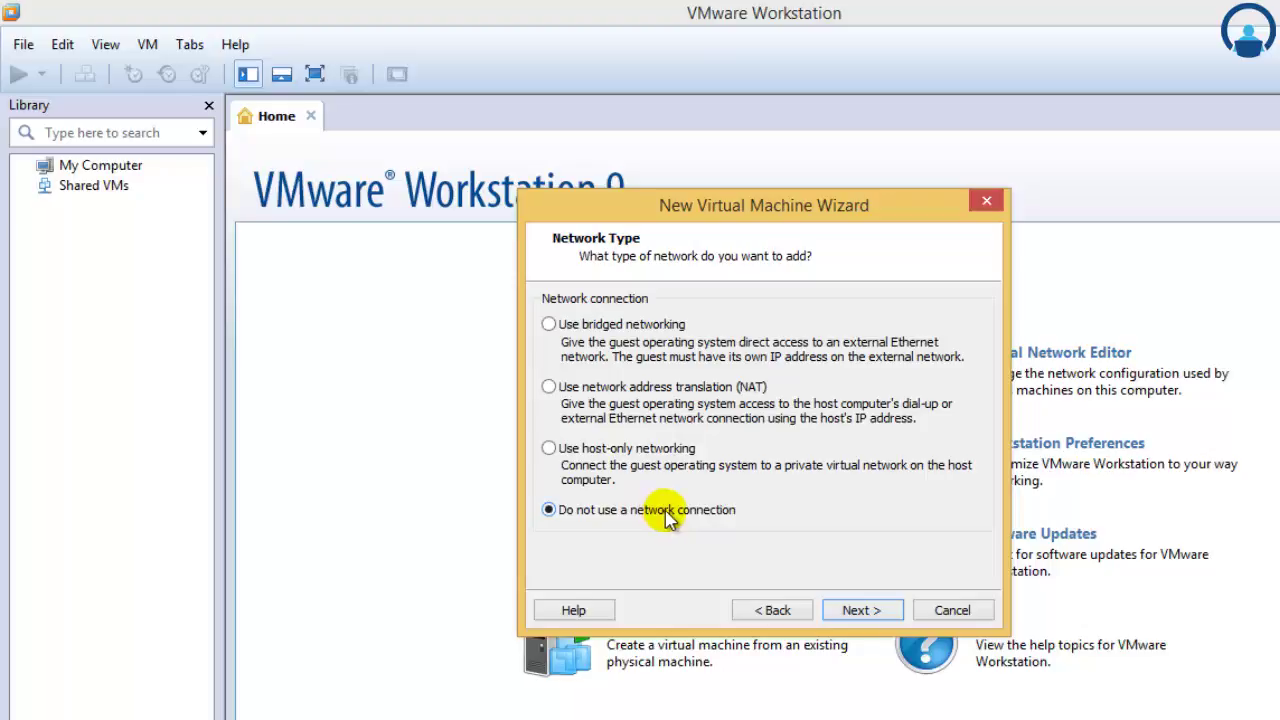
# Step: Try host-only networking, and examine the kali-linux-2.0-i386 and Windows 7 image files in the CEH folder in File Explorer
pyautogui.click(595, 449)
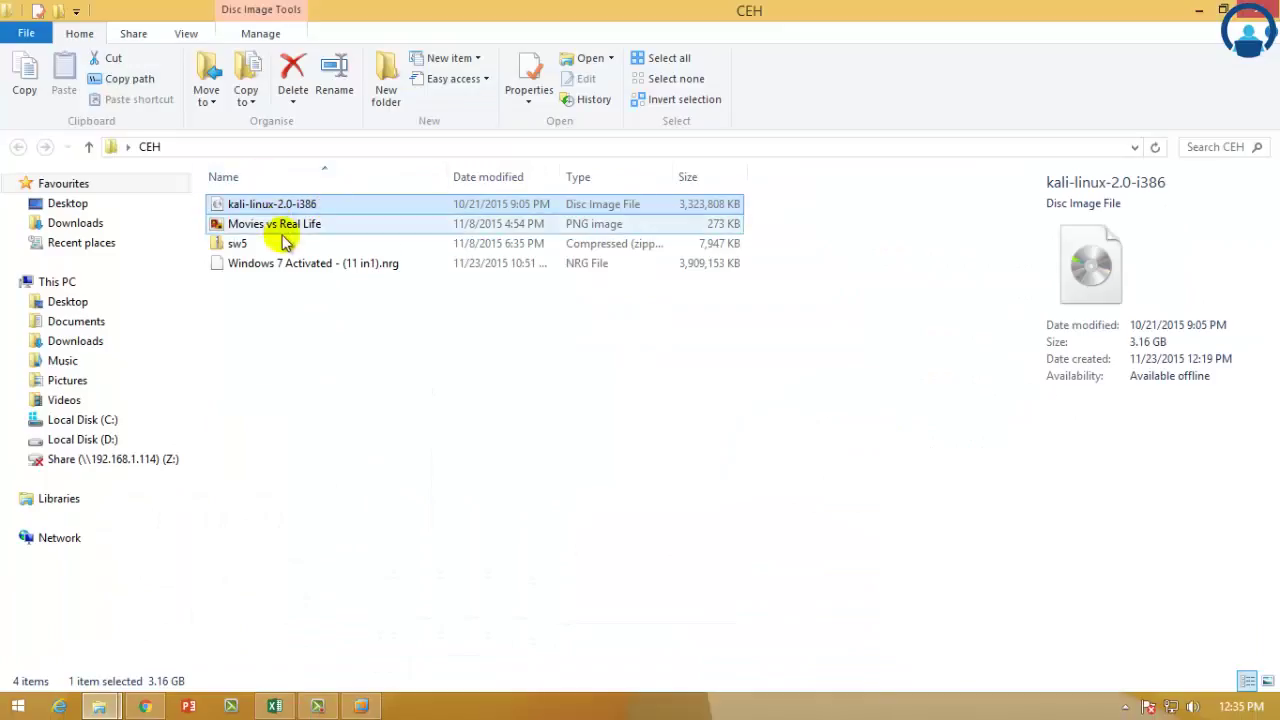
pyautogui.click(295, 276)
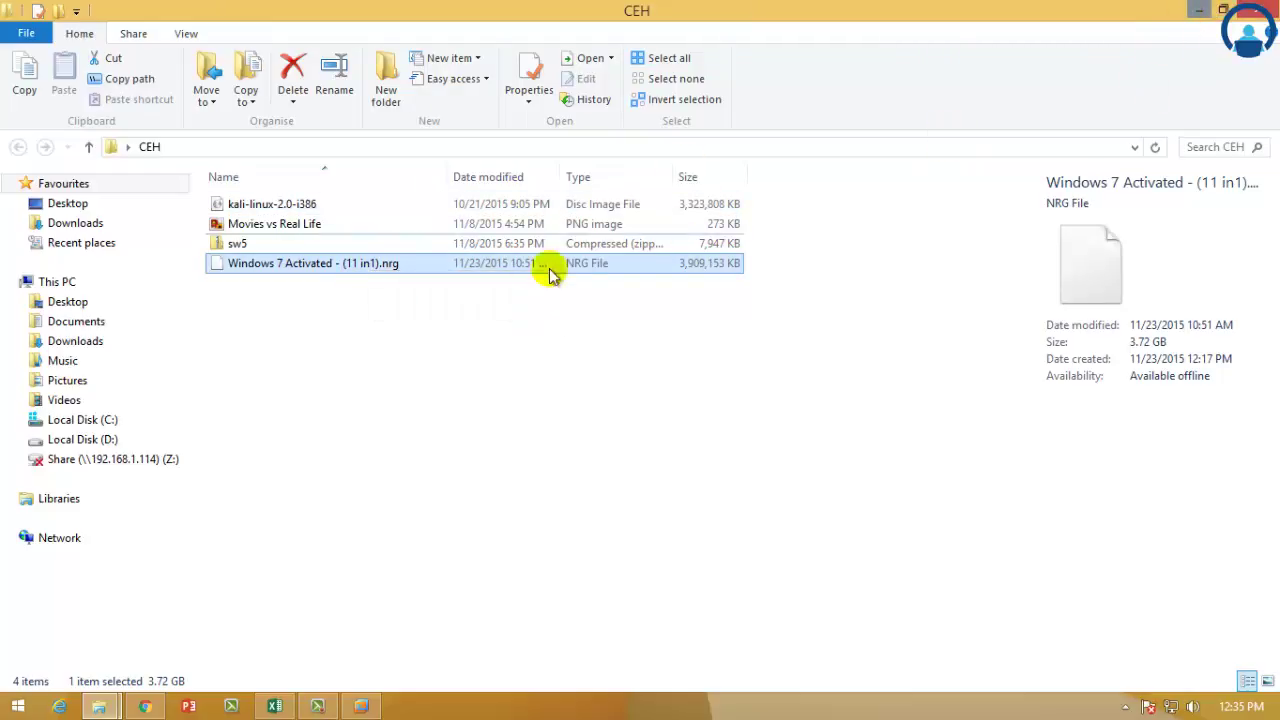
pyautogui.click(318, 205)
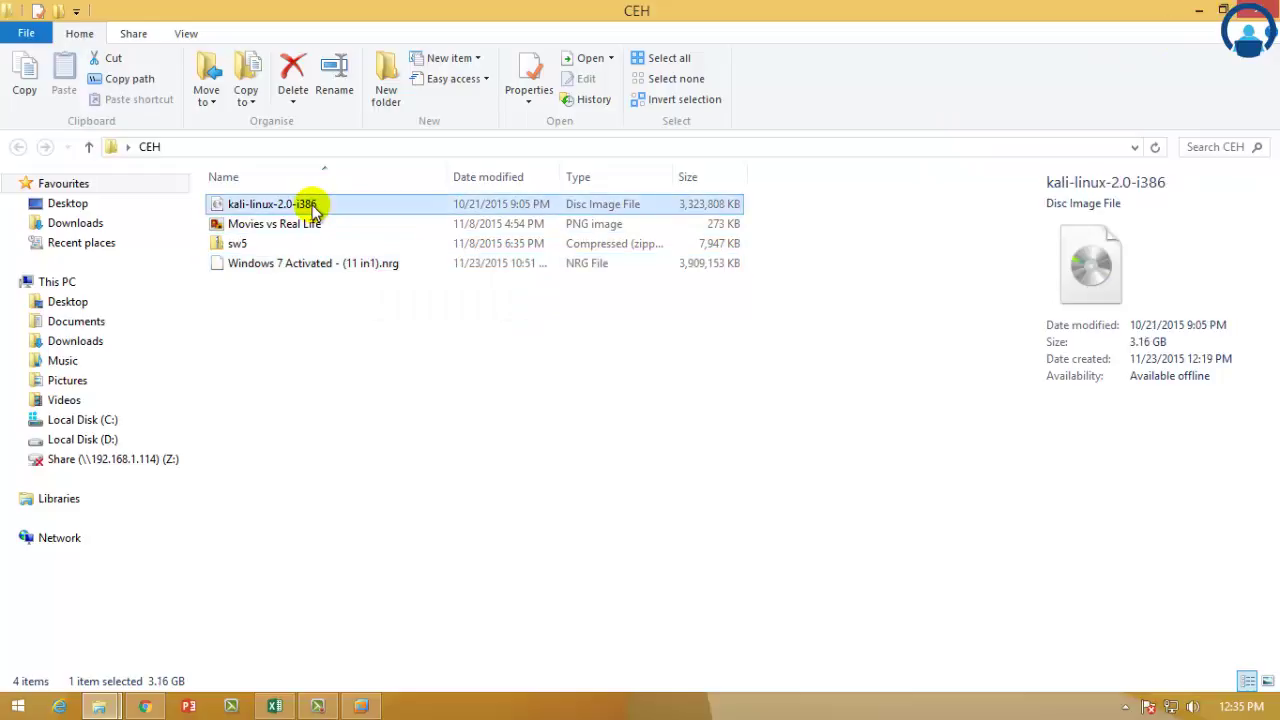
pyautogui.click(331, 265)
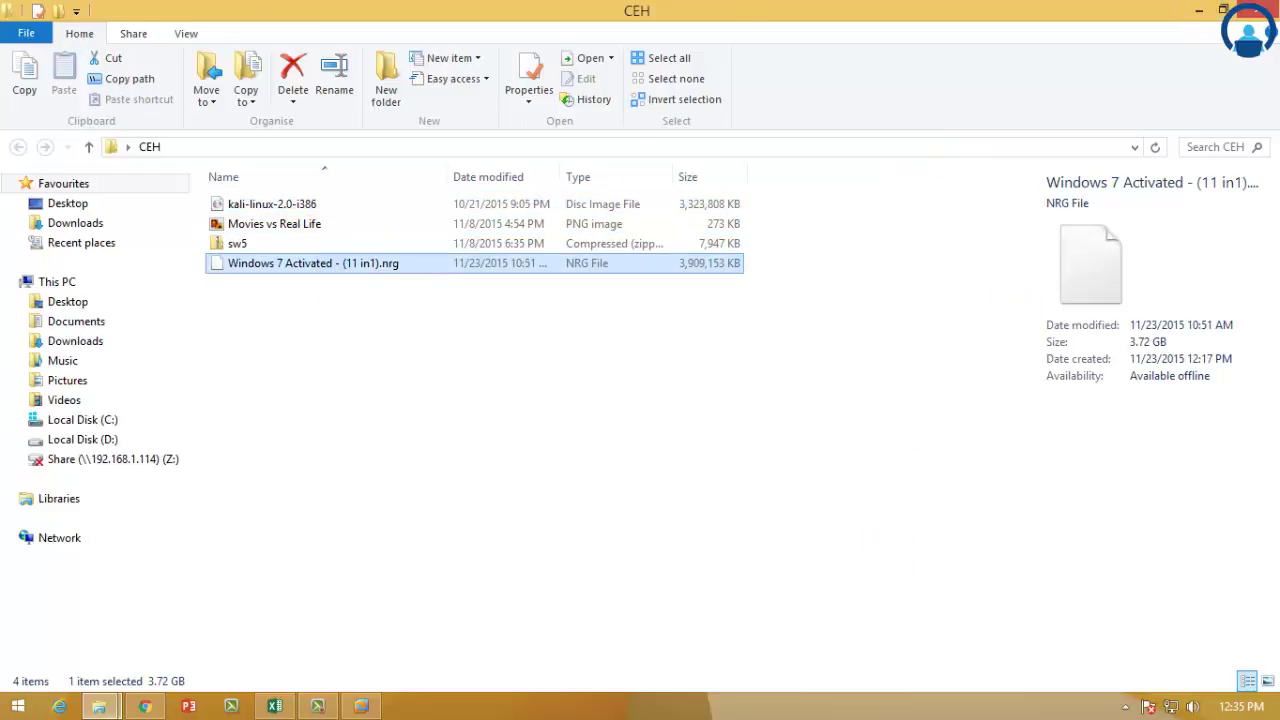
pyautogui.click(1192, 10)
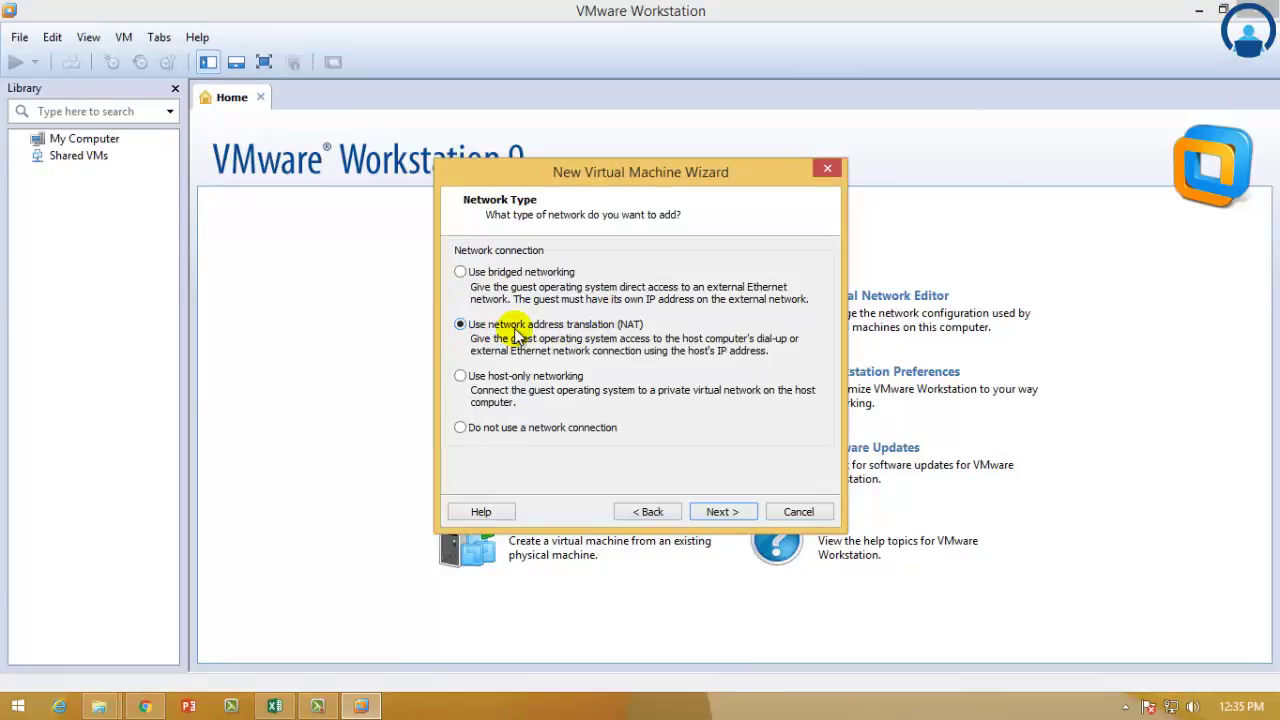
# Step: Use NAT networking, the LSI Logic controller and a new SCSI virtual disk without allocating all disk space now
pyautogui.click(722, 514)
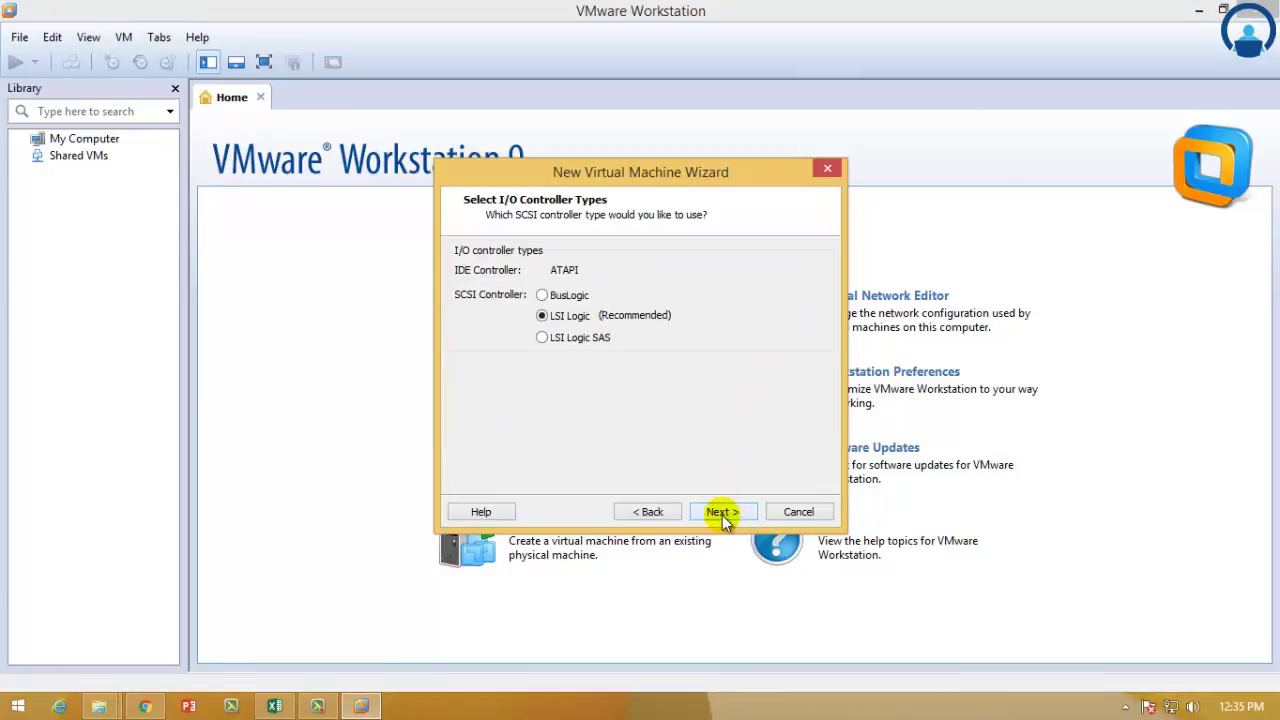
pyautogui.click(722, 513)
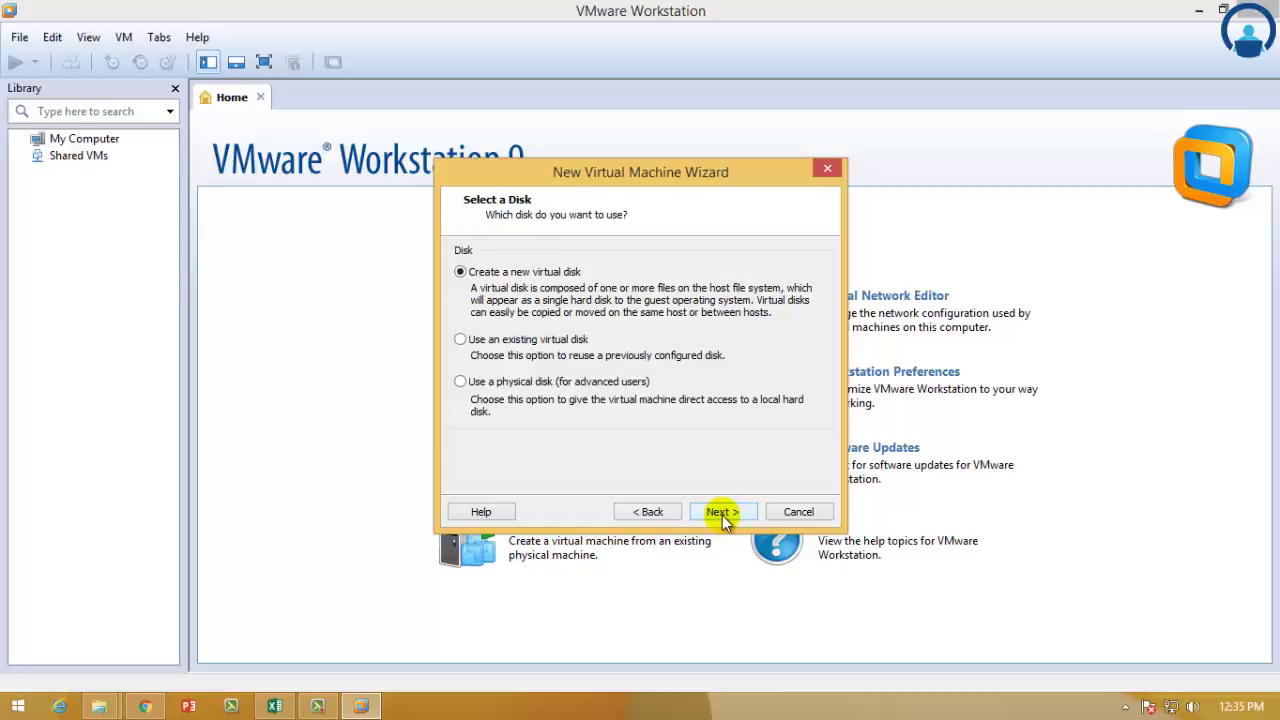
pyautogui.click(722, 512)
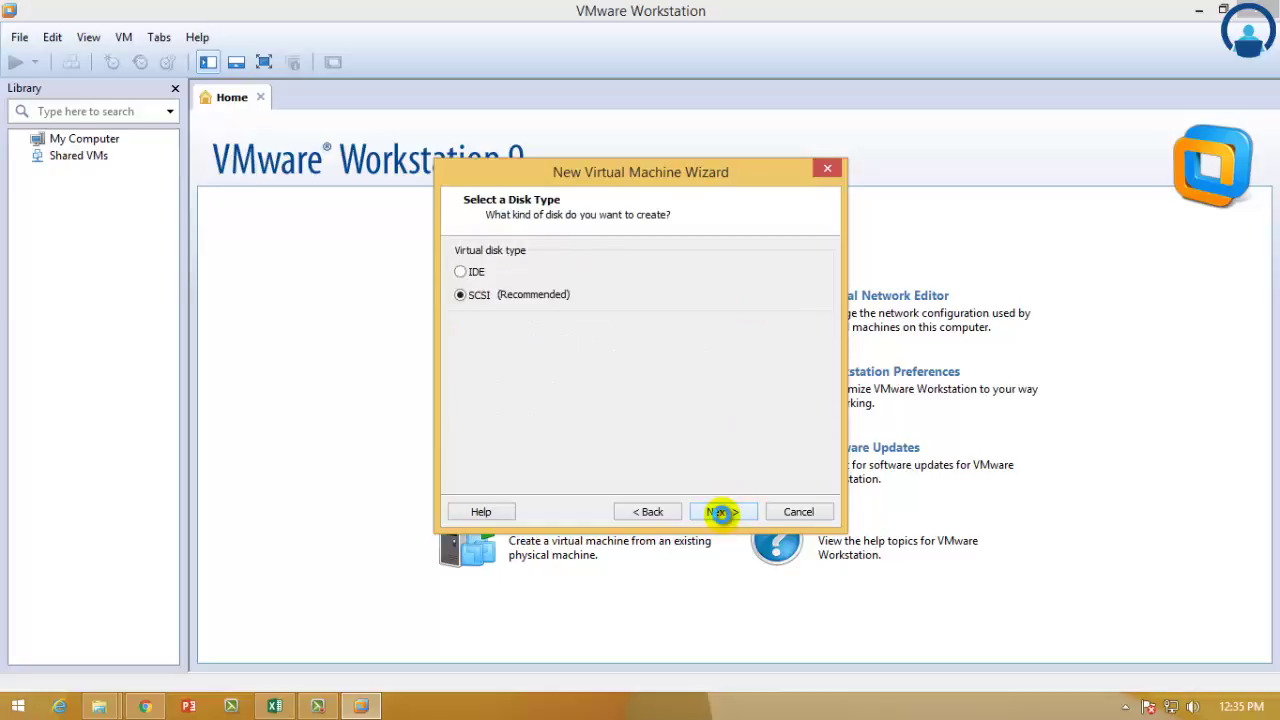
pyautogui.click(722, 512)
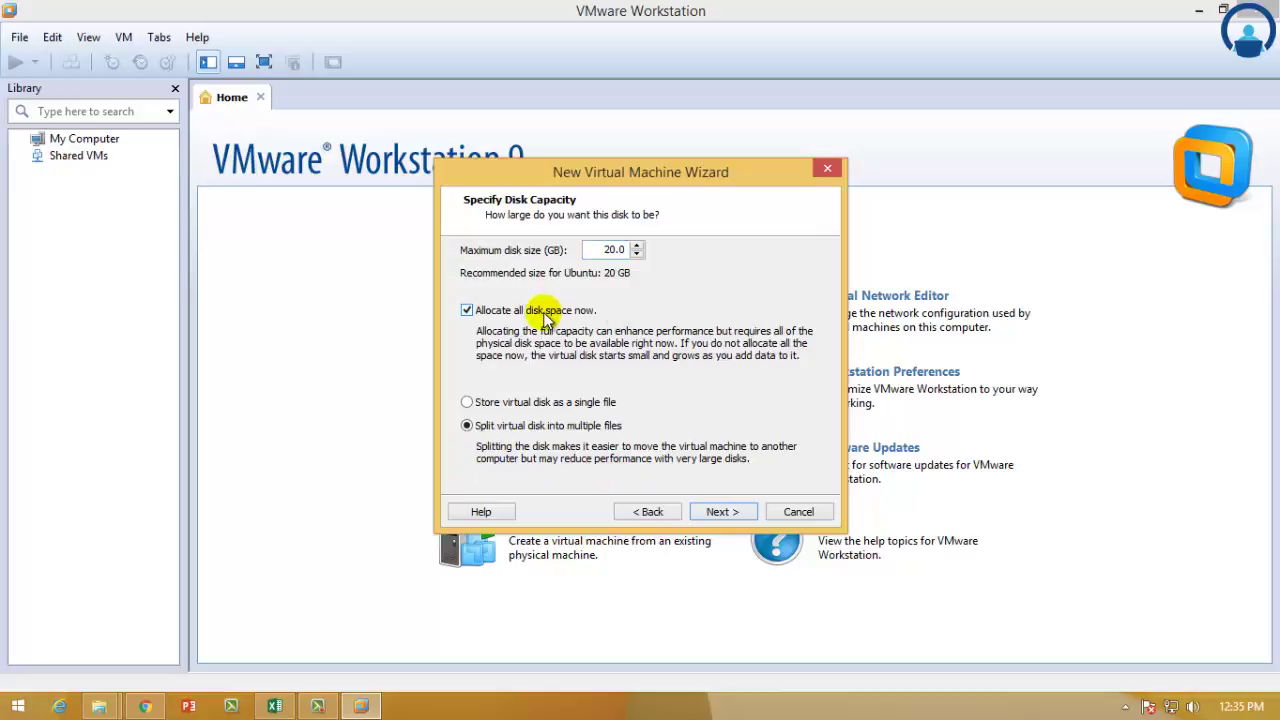
pyautogui.click(556, 313)
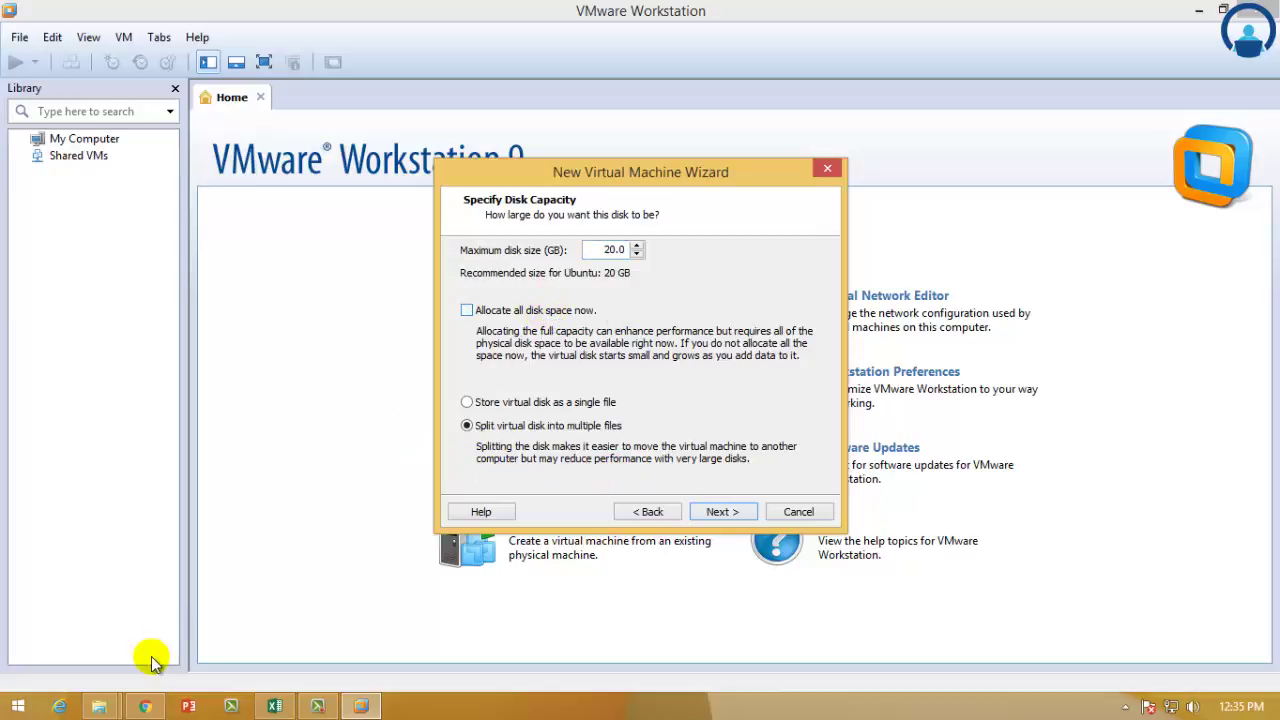
# Step: Check the free space on the local drives in This PC in File Explorer and close its window
pyautogui.click(100, 702)
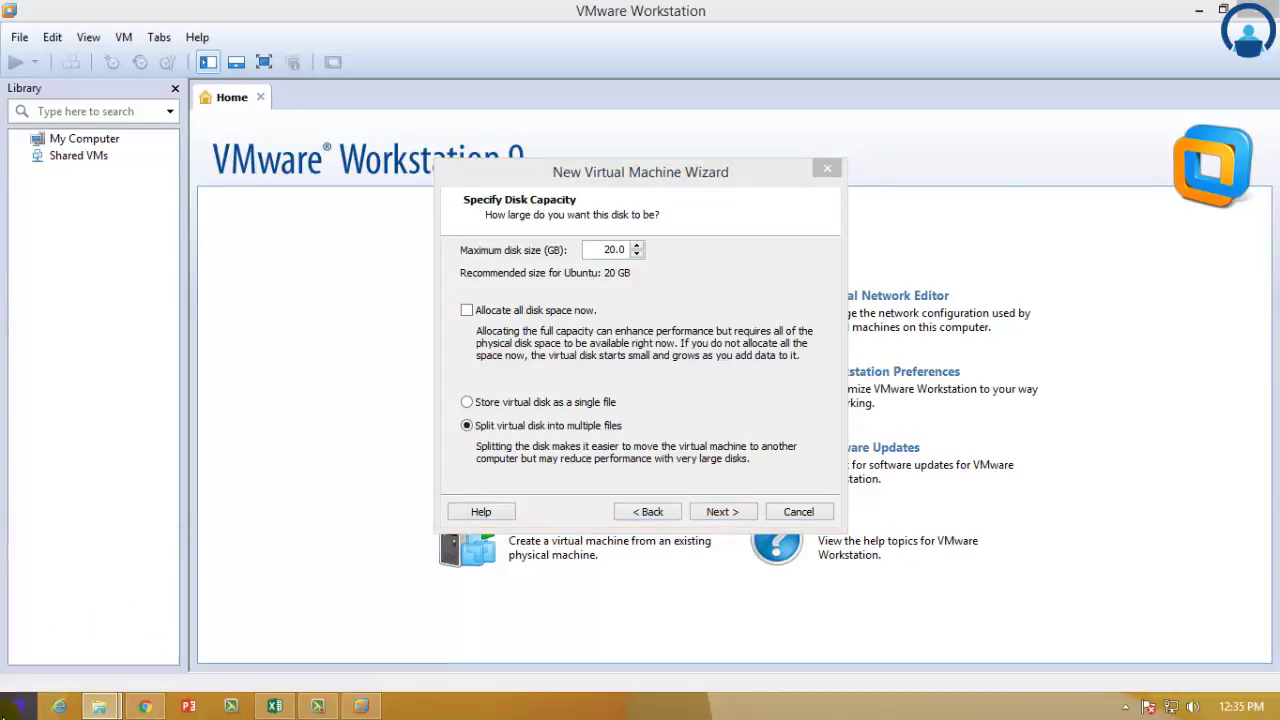
pyautogui.click(18, 706)
pyautogui.click(255, 561)
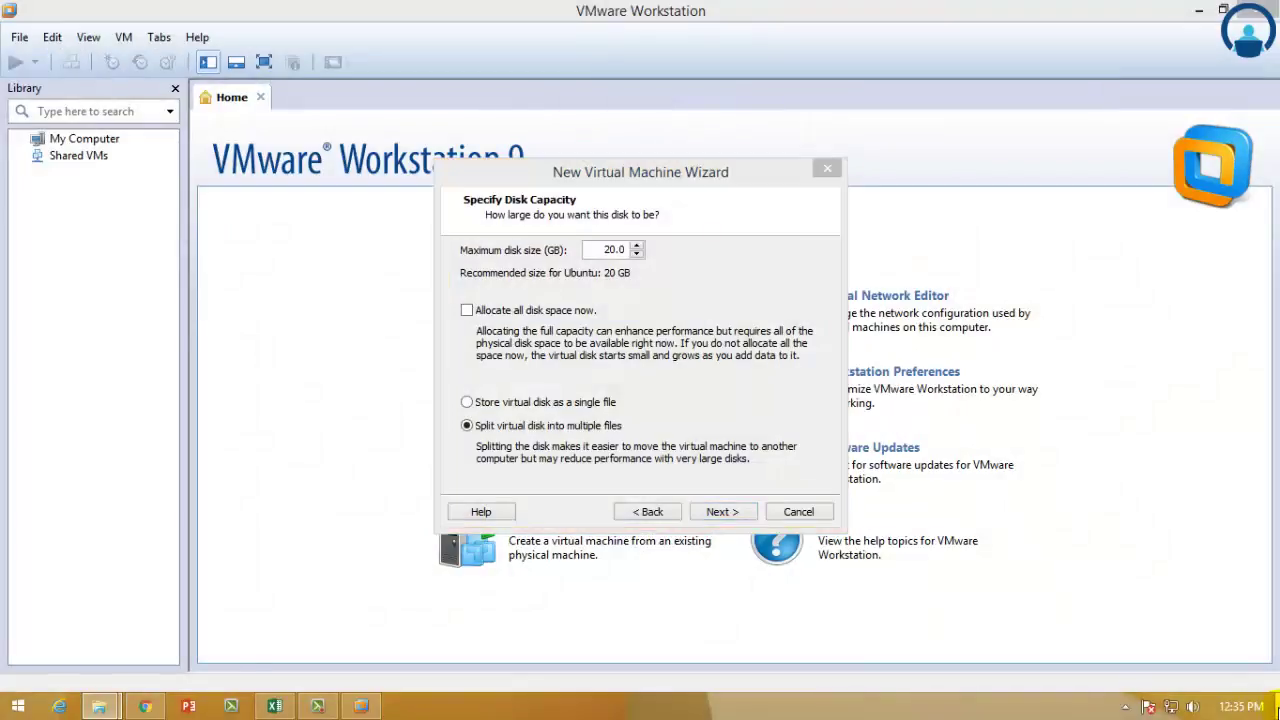
pyautogui.click(1275, 706)
pyautogui.doubleClick(35, 45)
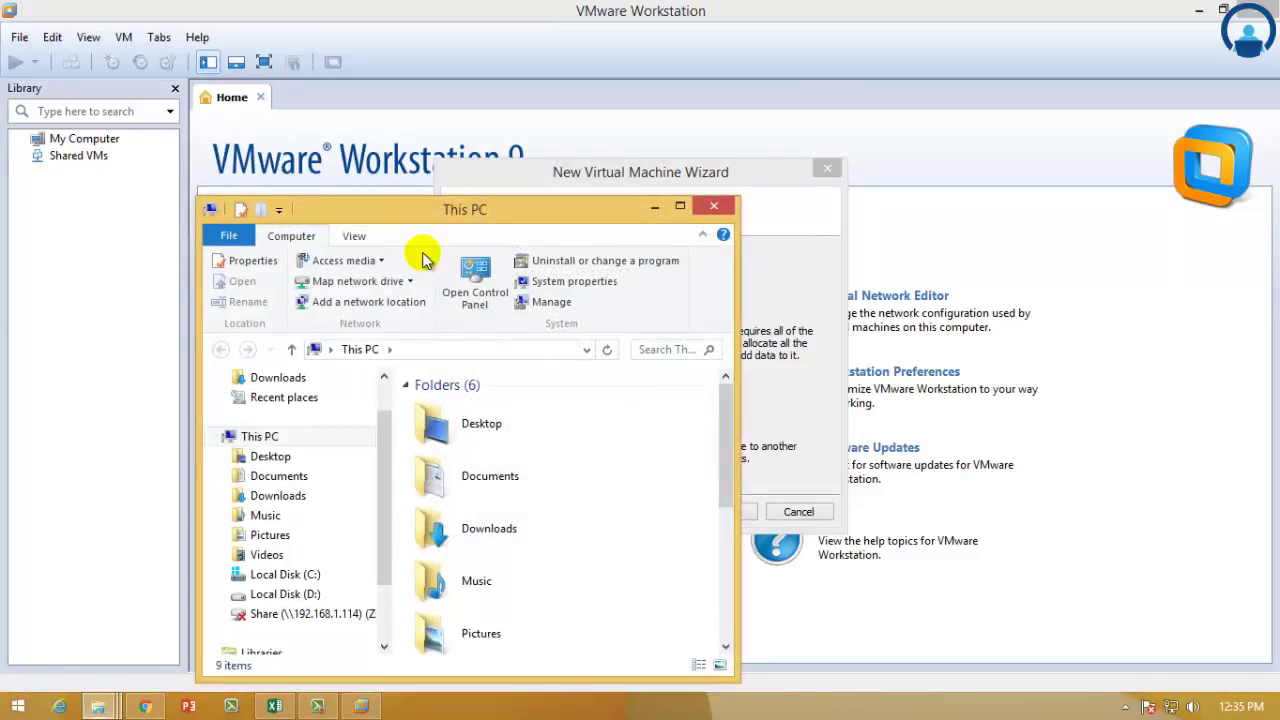
pyautogui.scroll(-5, 560, 412)
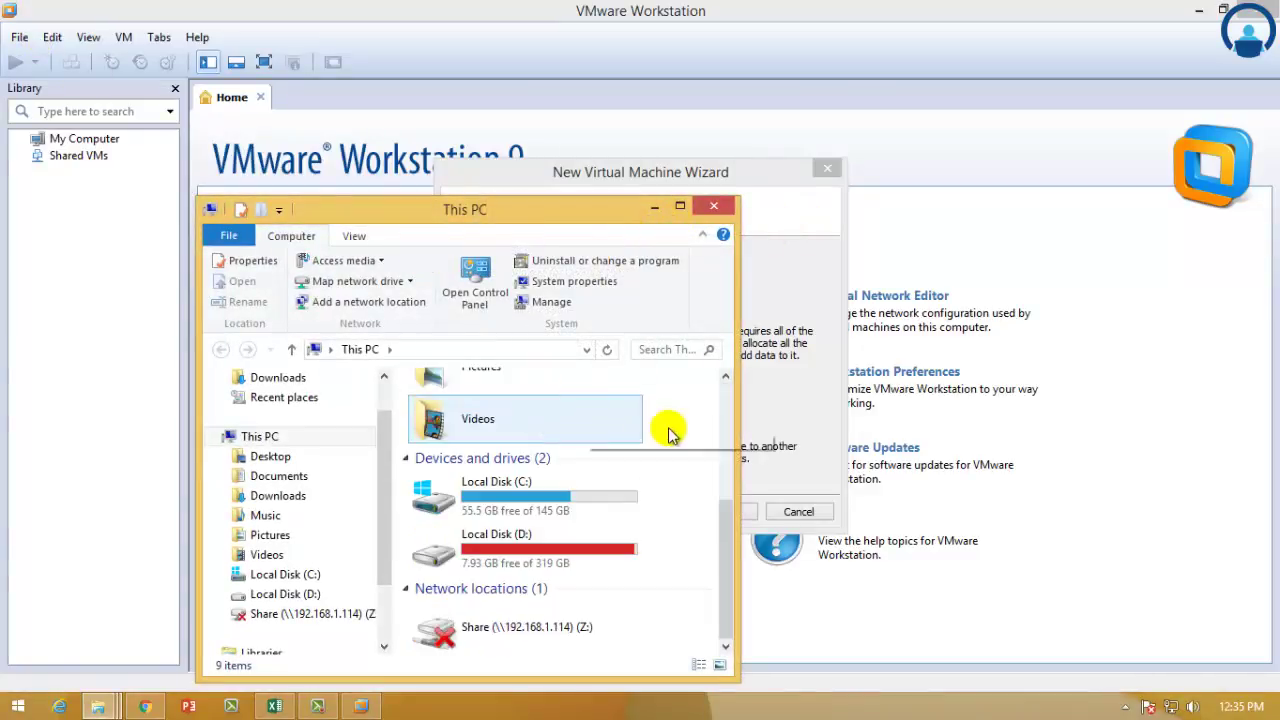
pyautogui.click(561, 540)
pyautogui.click(719, 207)
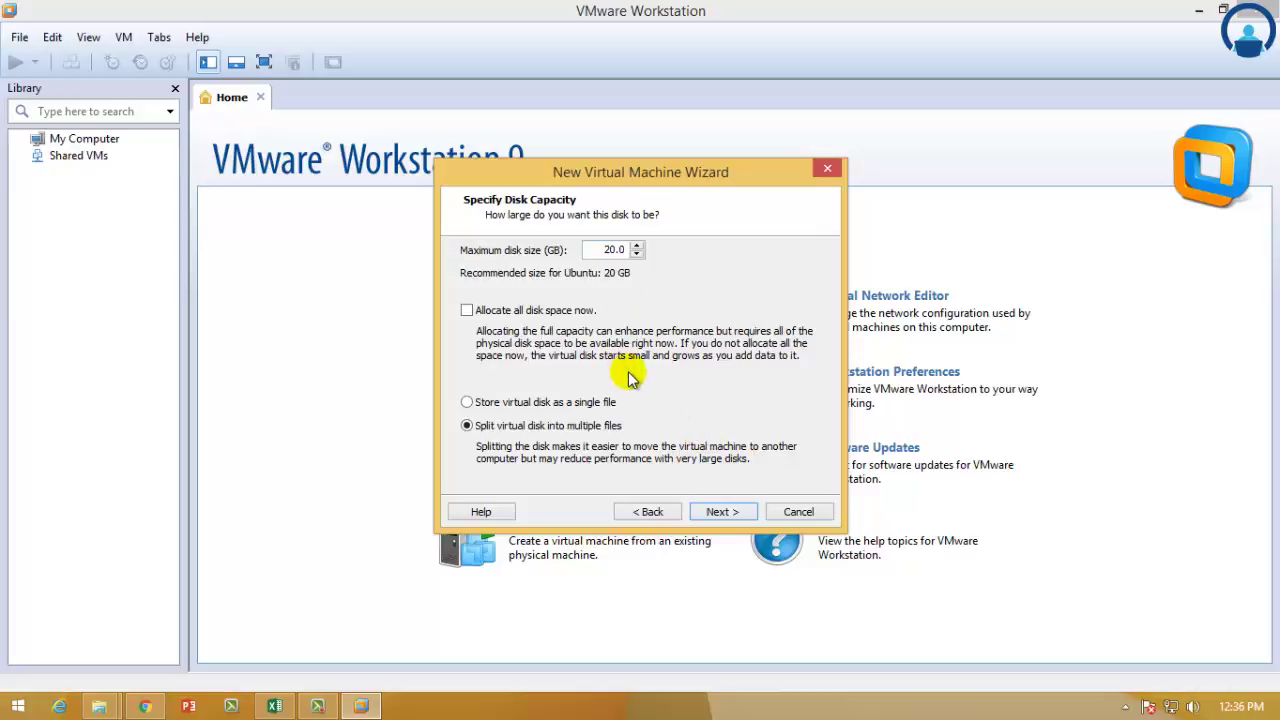
# Step: Keep the 20 GB maximum size, split the virtual disk into multiple files, and continue to the disk file settings
pyautogui.click(598, 430)
pyautogui.click(740, 511)
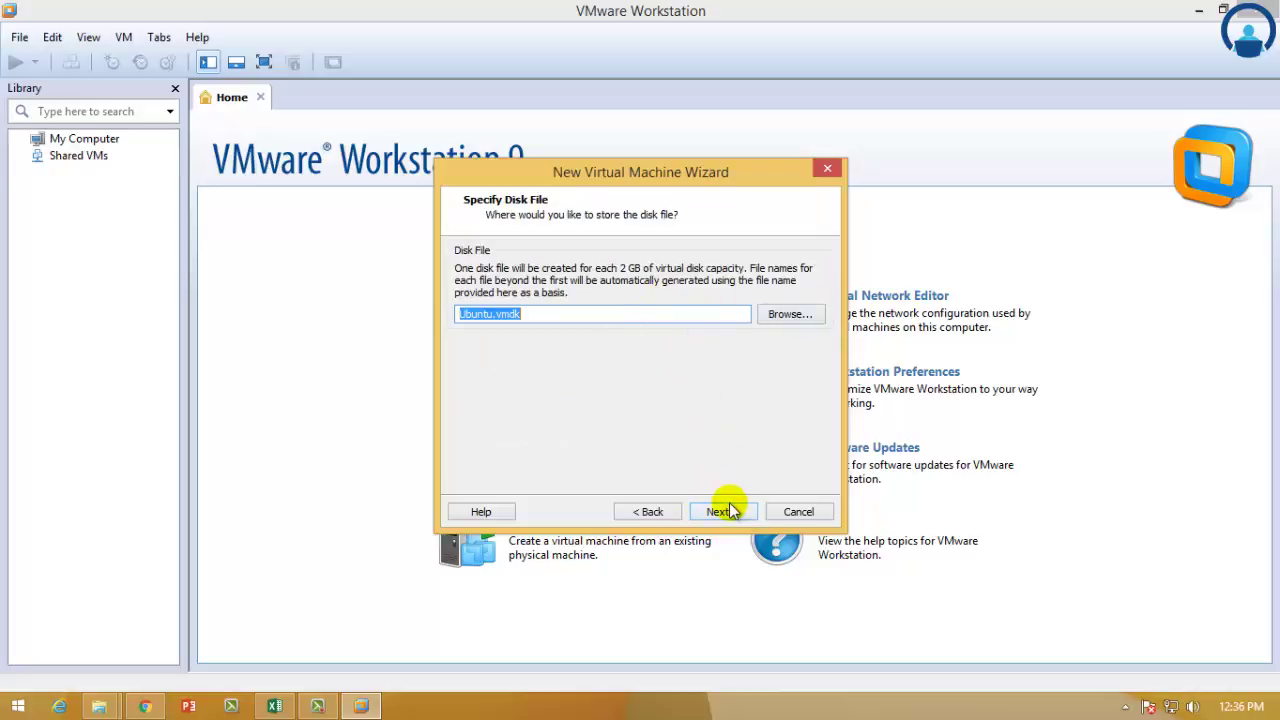
# Step: Keep Ubuntu.vmdk as the disk file, review the virtual machine's storage location and finish creating it
pyautogui.click(722, 511)
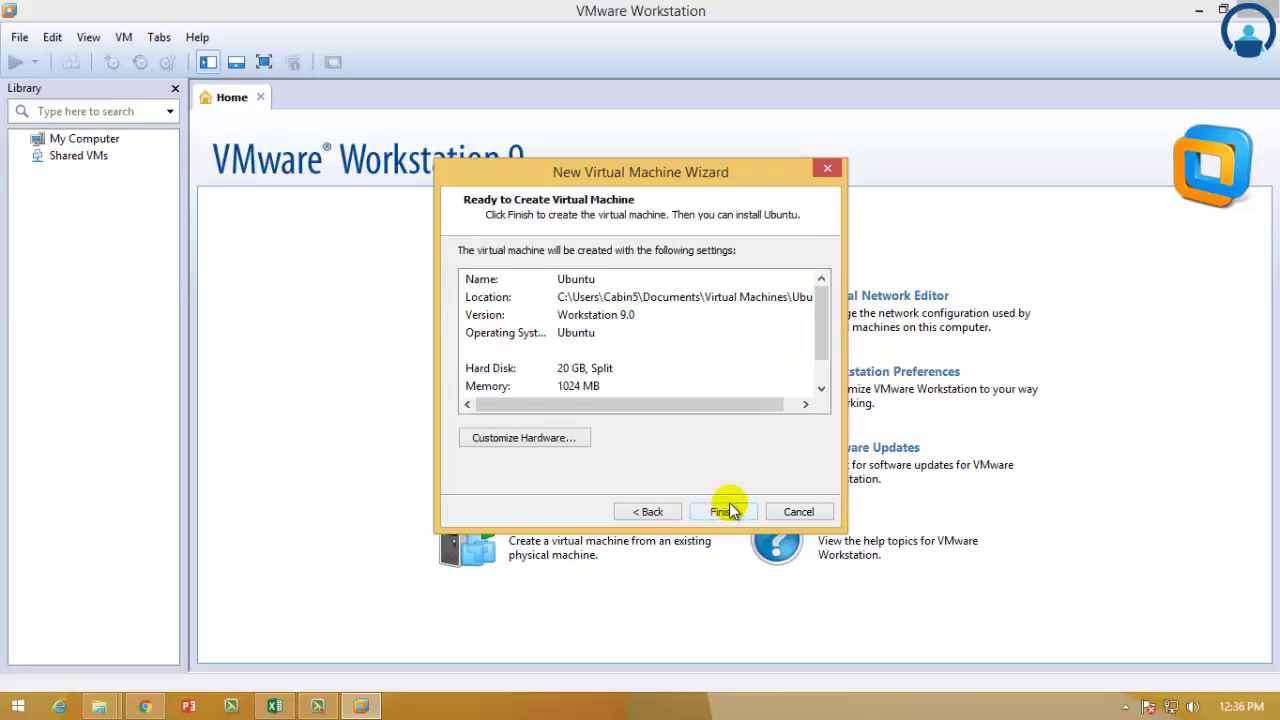
pyautogui.click(563, 298)
pyautogui.moveTo(686, 405); pyautogui.dragTo(789, 397)
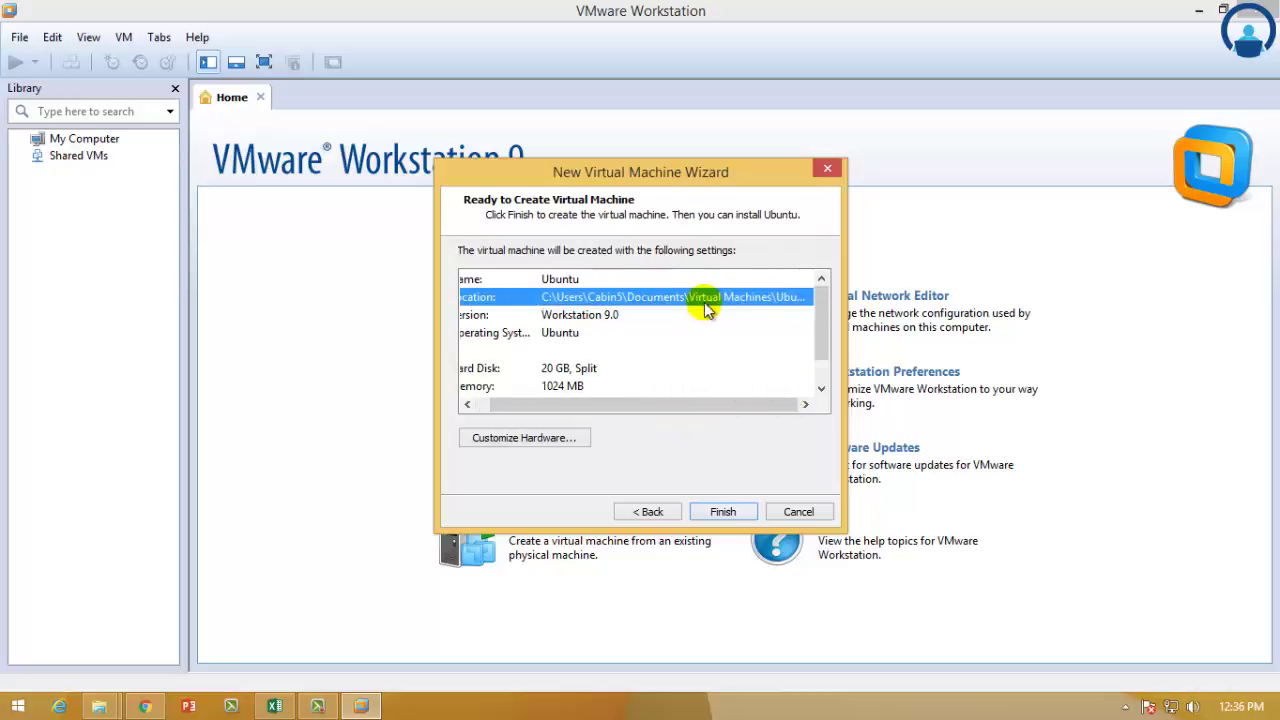
pyautogui.click(740, 512)
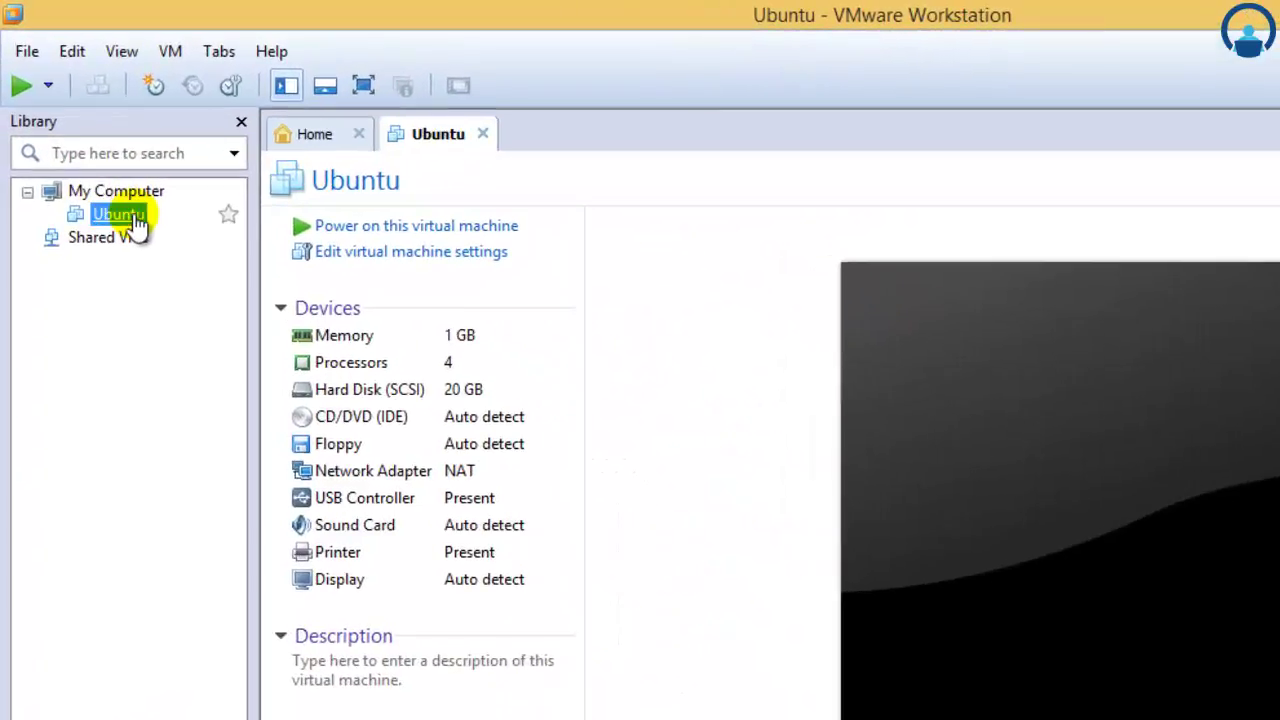
# Step: Open the Ubuntu virtual machine's settings and examine its General, Shared Folders, Snapshots and AutoProtect options
pyautogui.rightClick(135, 224)
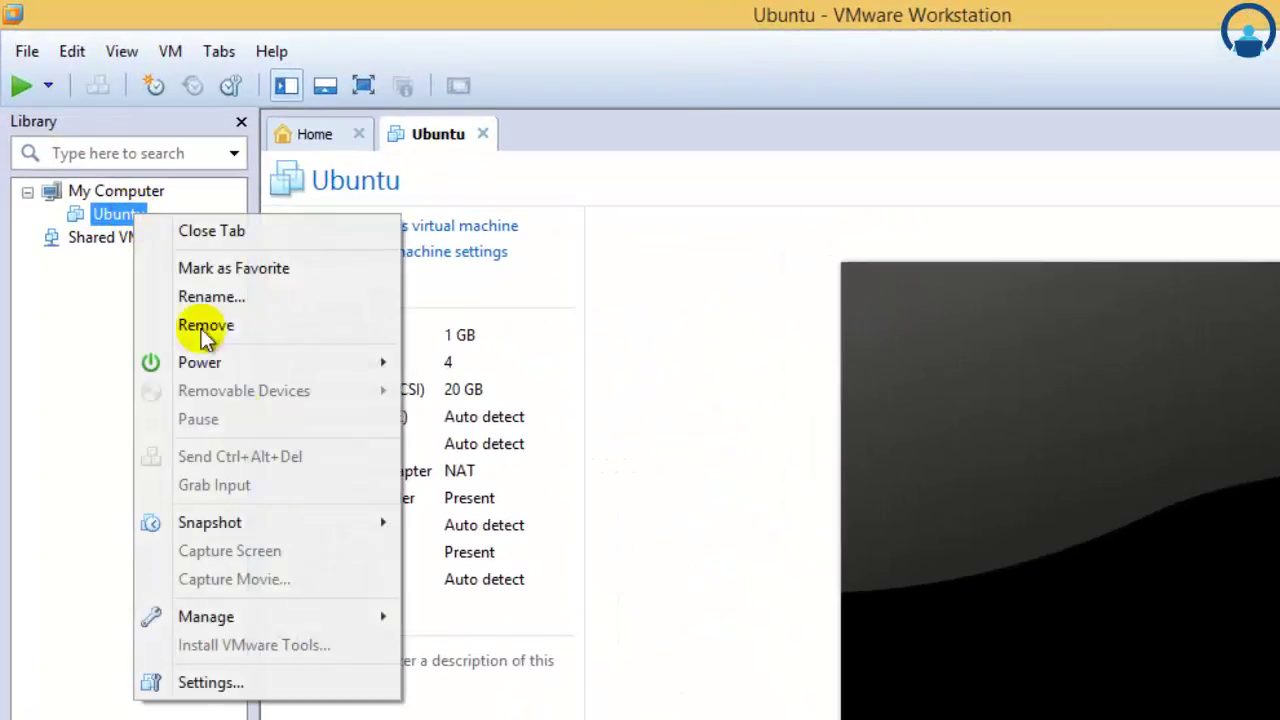
pyautogui.click(242, 680)
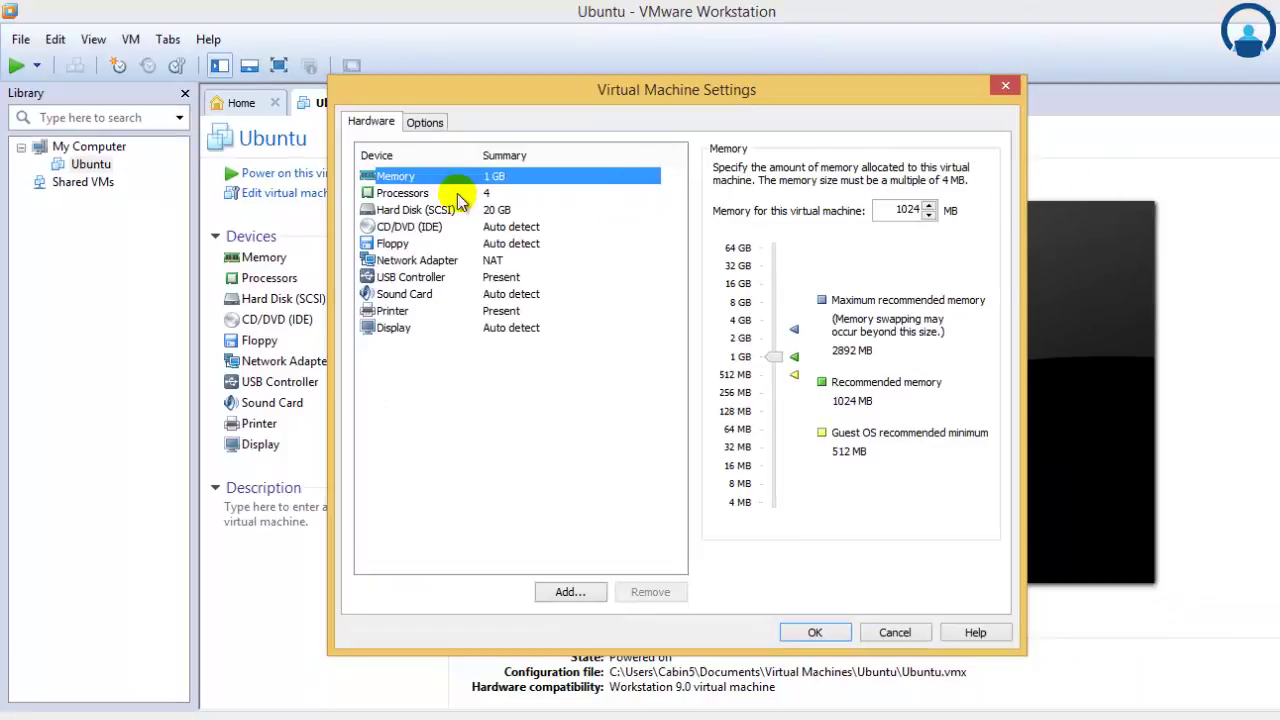
pyautogui.click(552, 160)
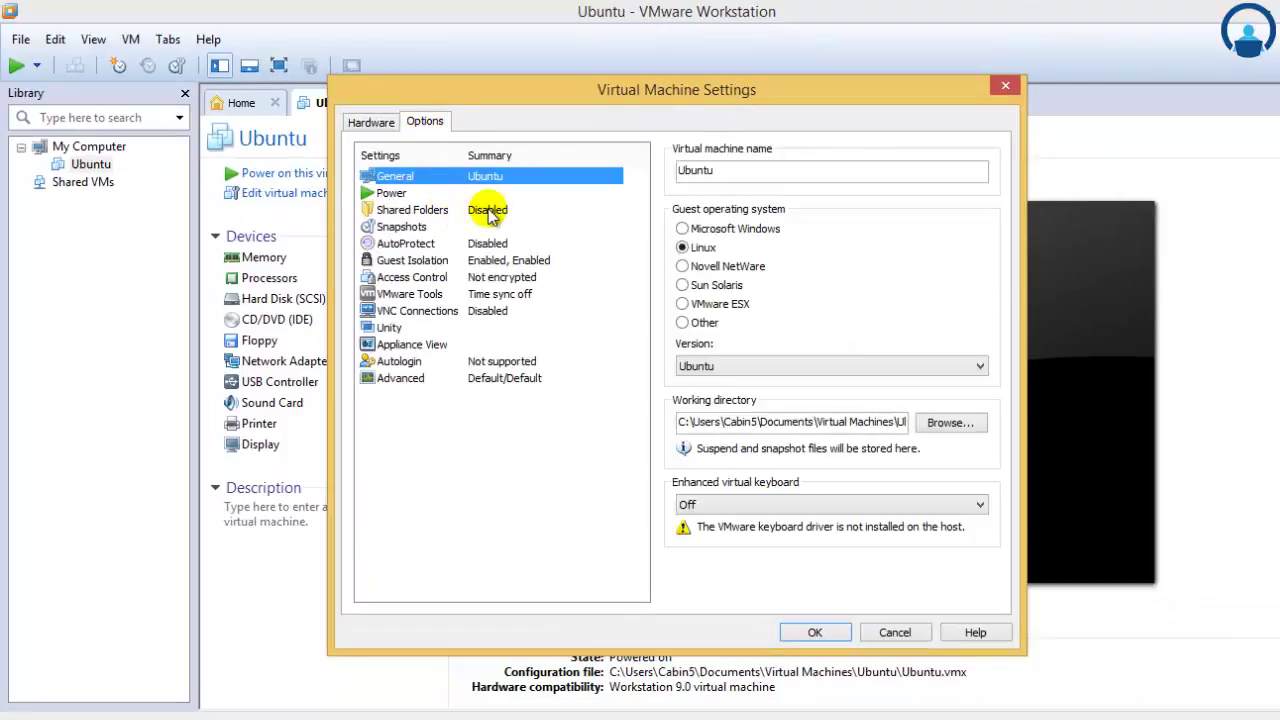
pyautogui.click(568, 210)
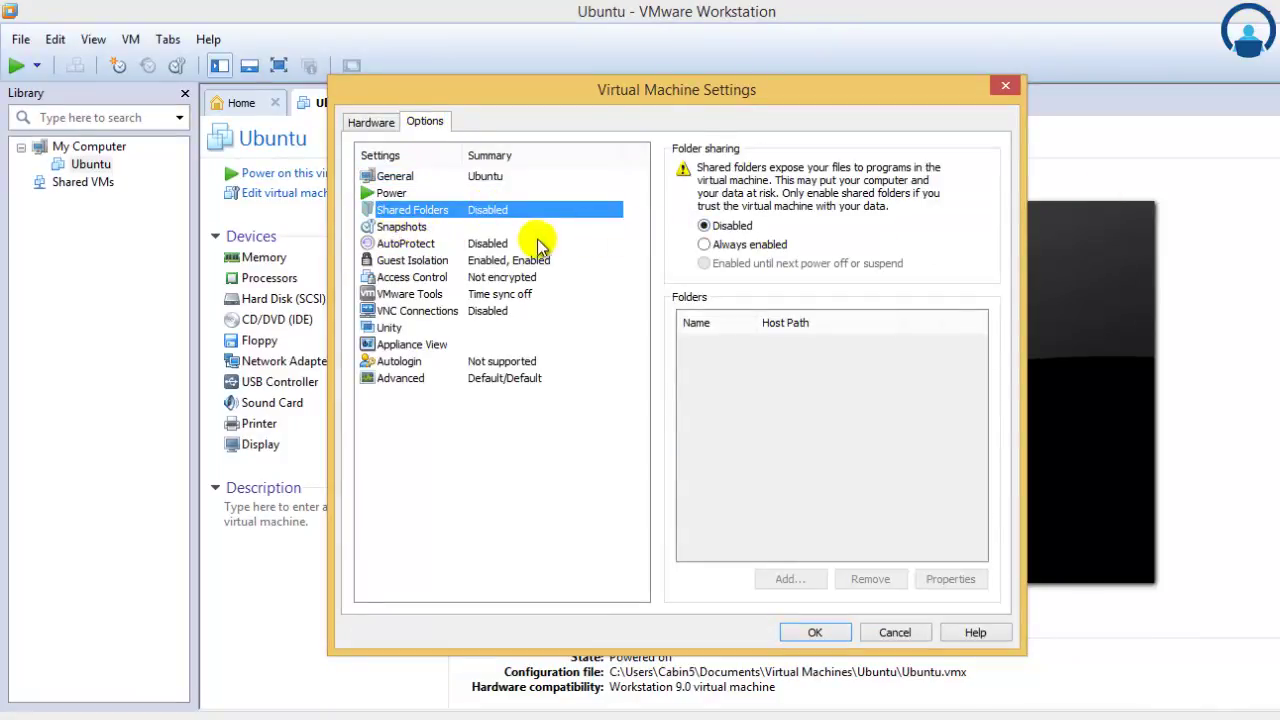
pyautogui.click(418, 227)
pyautogui.click(450, 243)
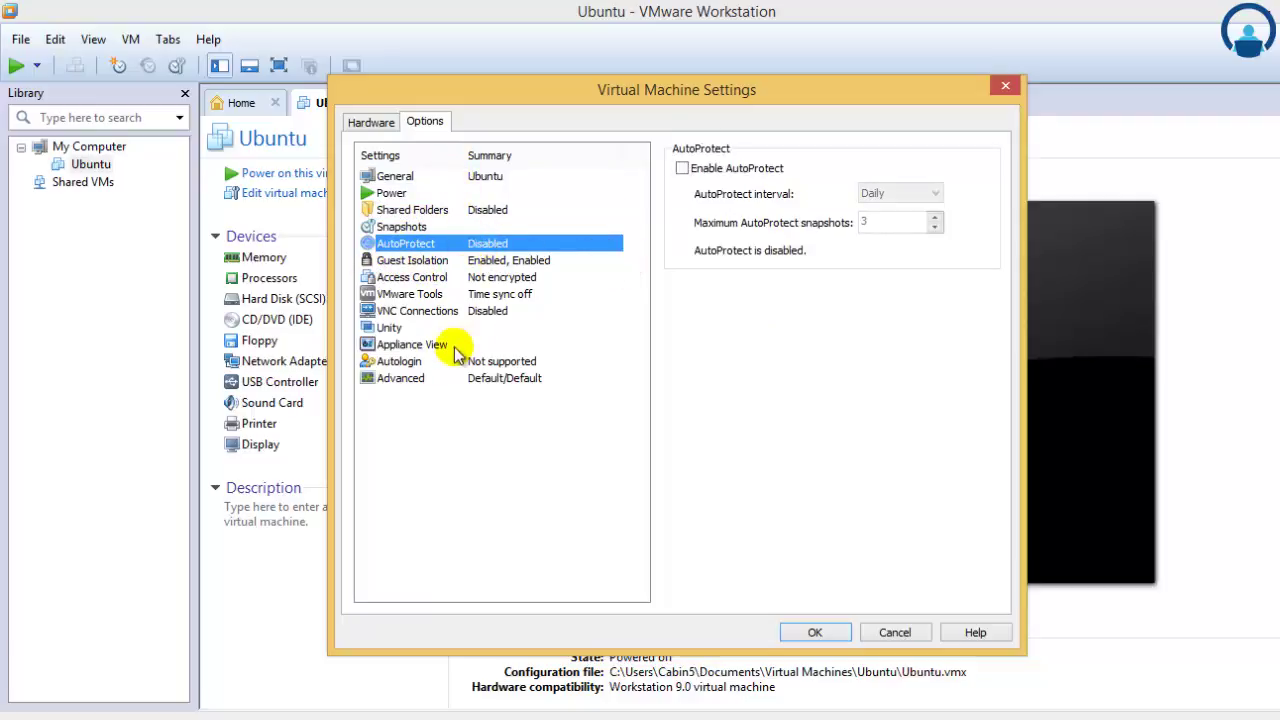
# Step: Set the CD/DVD drive to use the kali-linux-2.0-i386 ISO image from the CEH folder on the Desktop, and save the settings
pyautogui.click(371, 122)
pyautogui.click(476, 227)
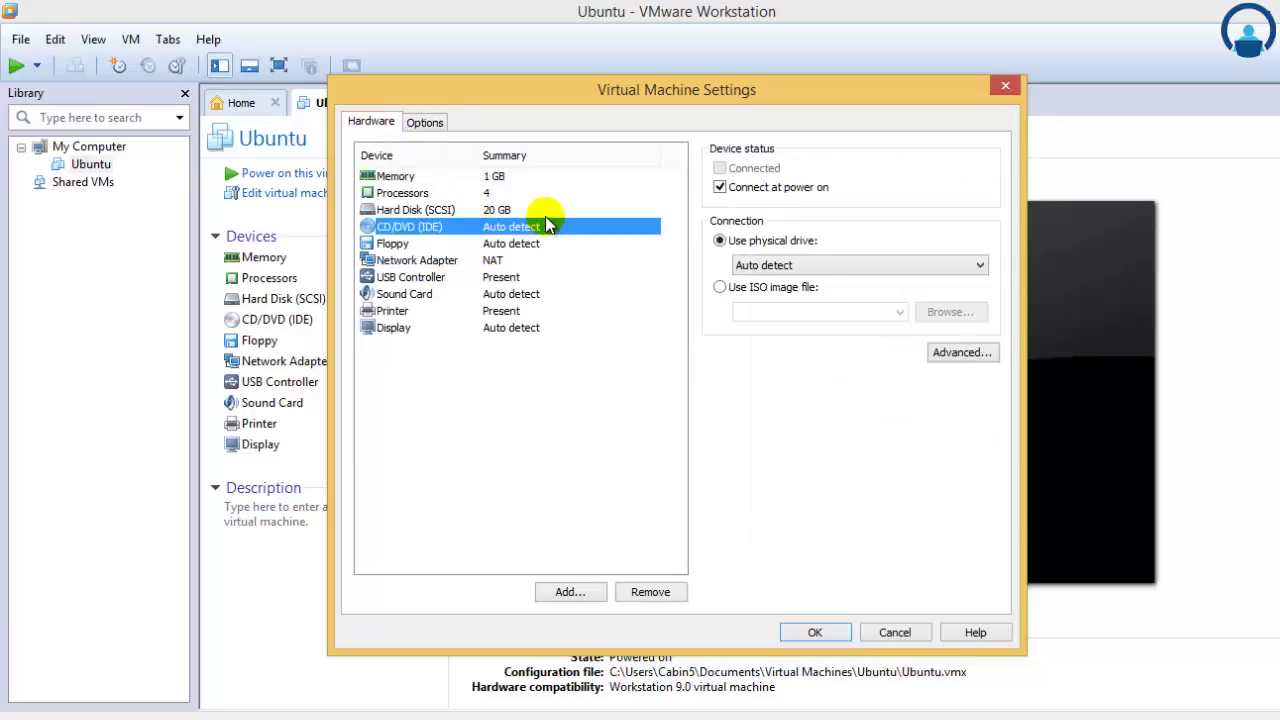
pyautogui.click(778, 290)
pyautogui.click(500, 226)
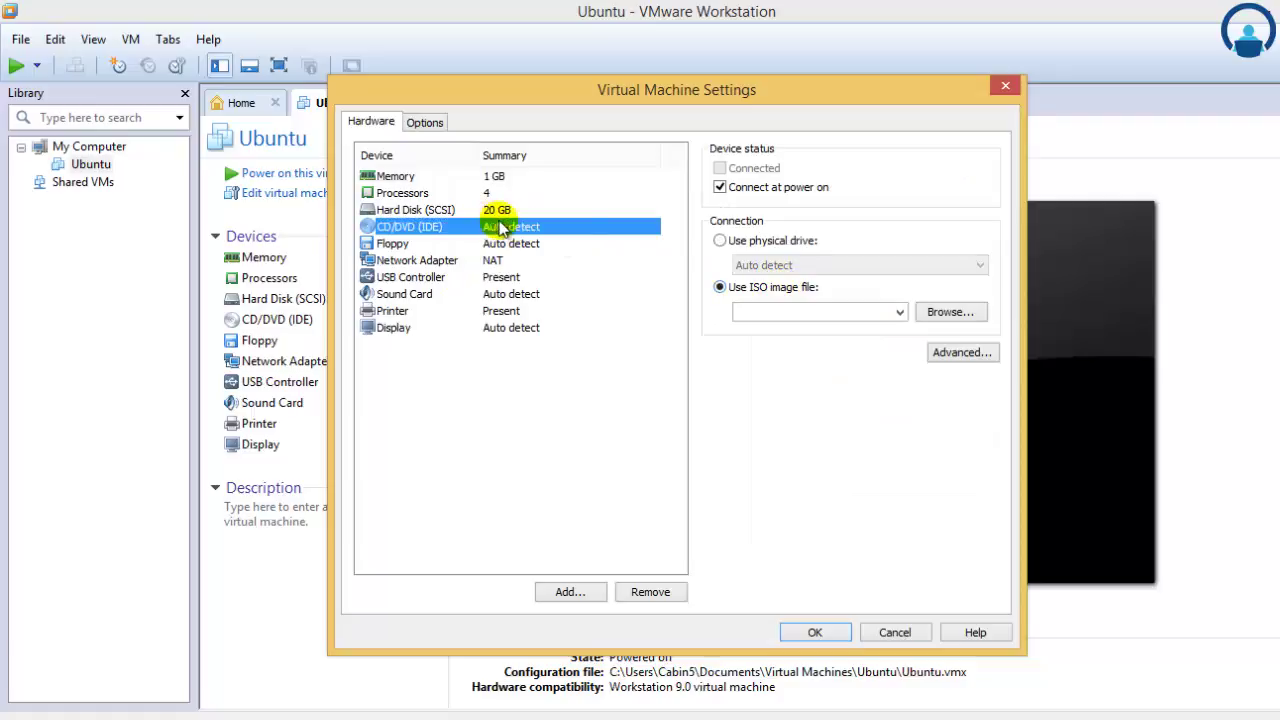
pyautogui.click(962, 316)
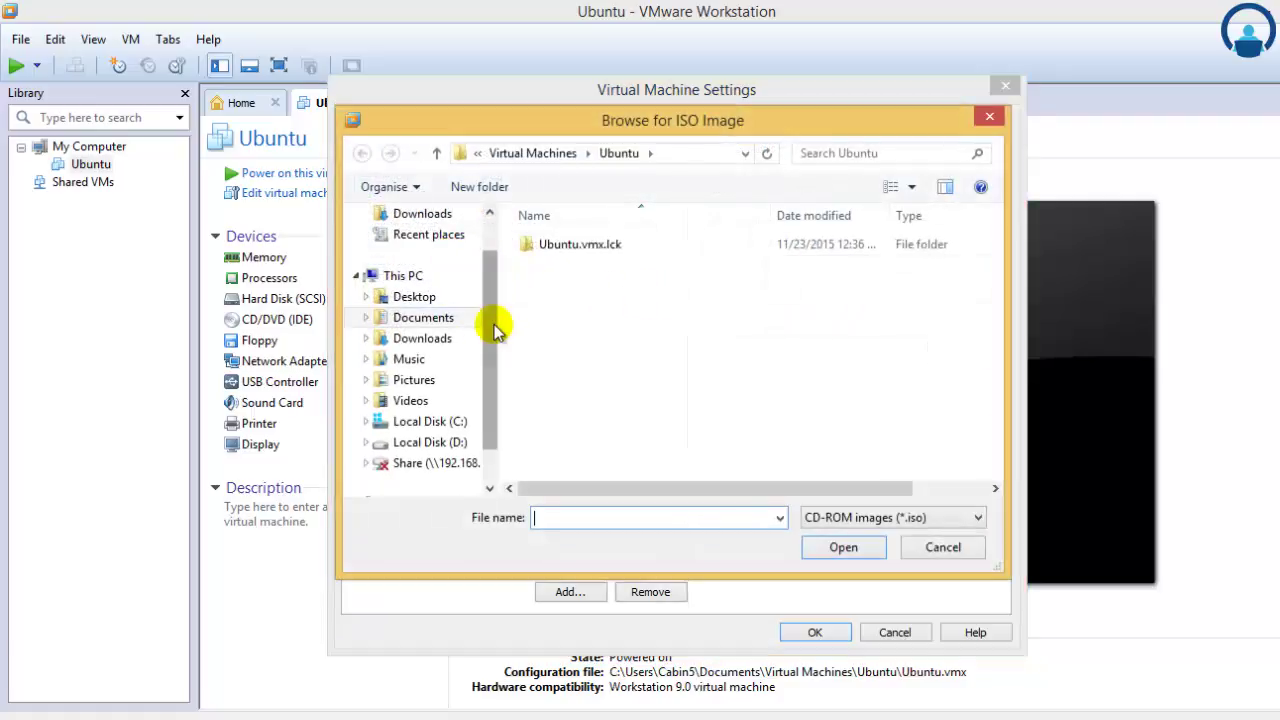
pyautogui.scroll(1, 478, 290)
pyautogui.click(450, 246)
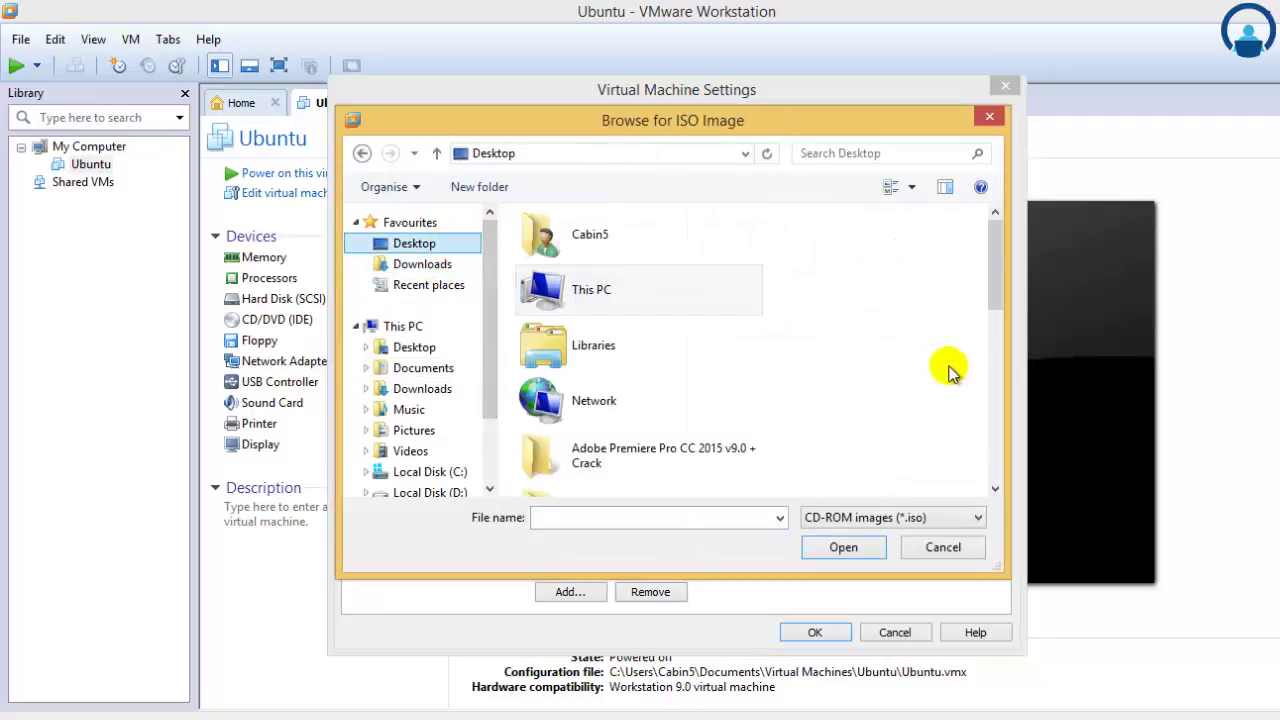
pyautogui.scroll(-2, 933, 425)
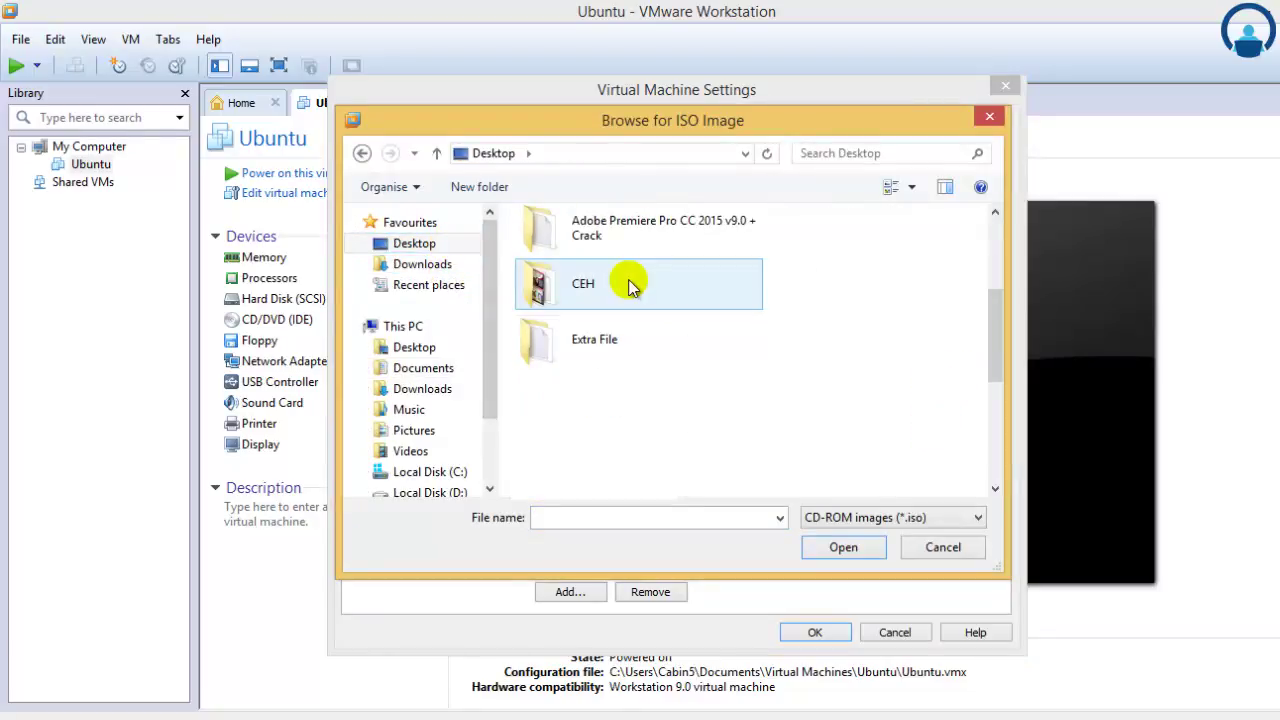
pyautogui.doubleClick(628, 287)
pyautogui.doubleClick(565, 268)
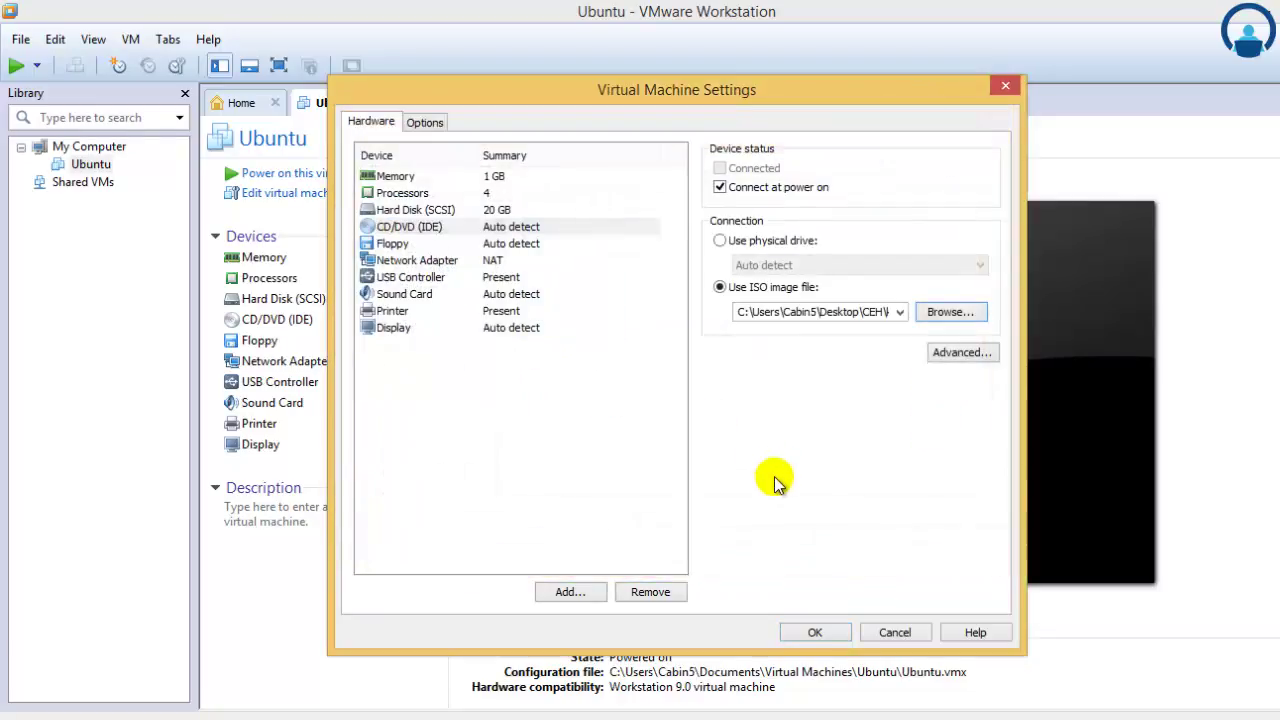
pyautogui.click(814, 631)
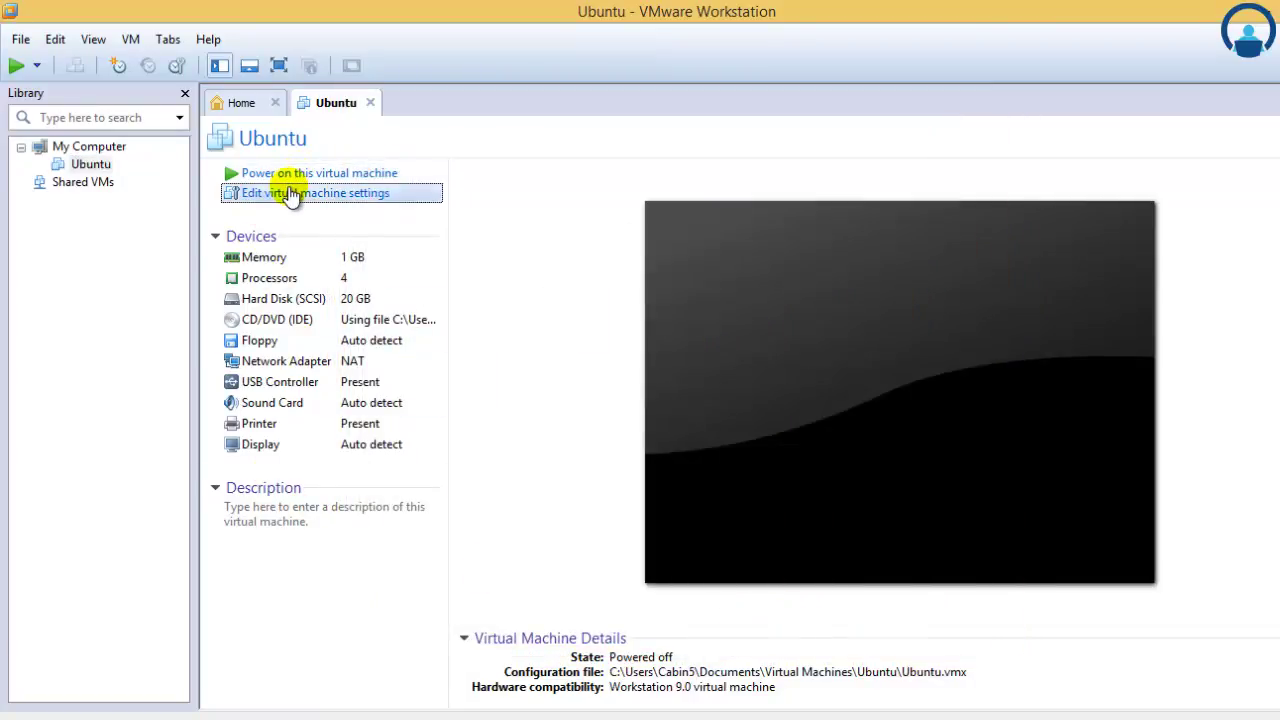
# Step: Review the Ubuntu virtual machine's hardware devices from Processors to Display and its general options, and close the settings
pyautogui.click(290, 193)
pyautogui.click(496, 194)
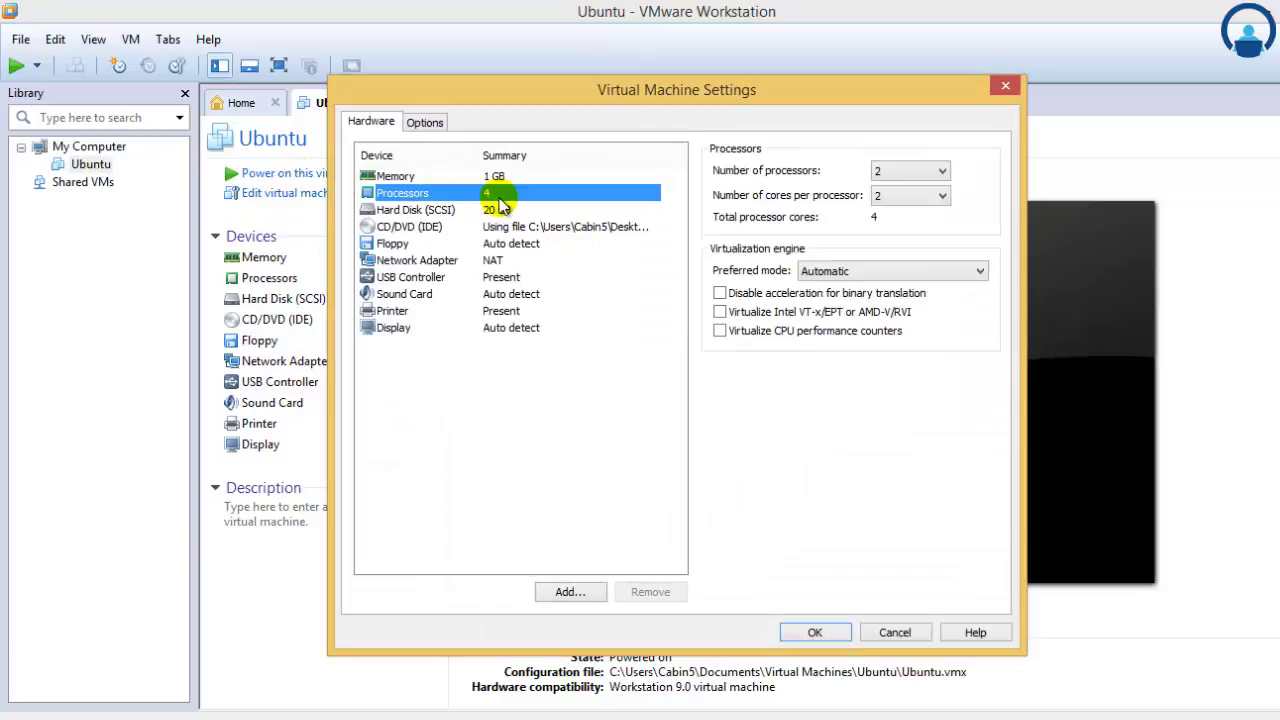
pyautogui.click(507, 211)
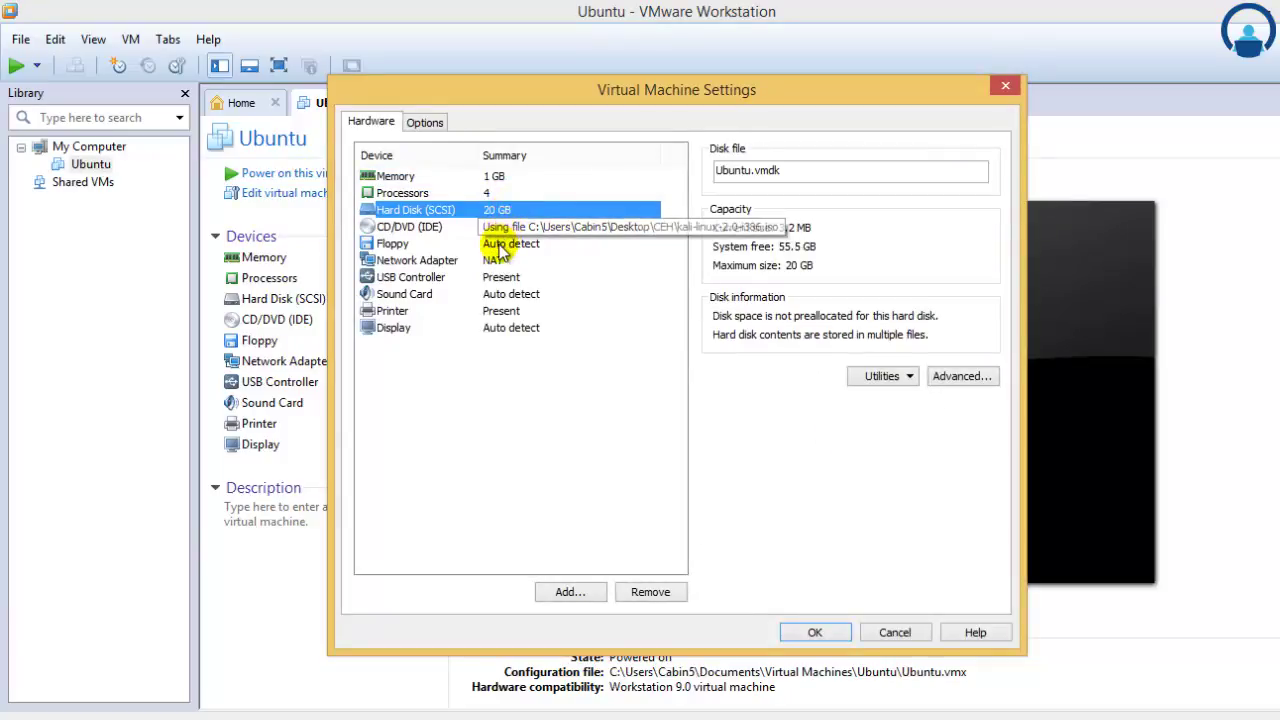
pyautogui.click(503, 229)
pyautogui.click(503, 243)
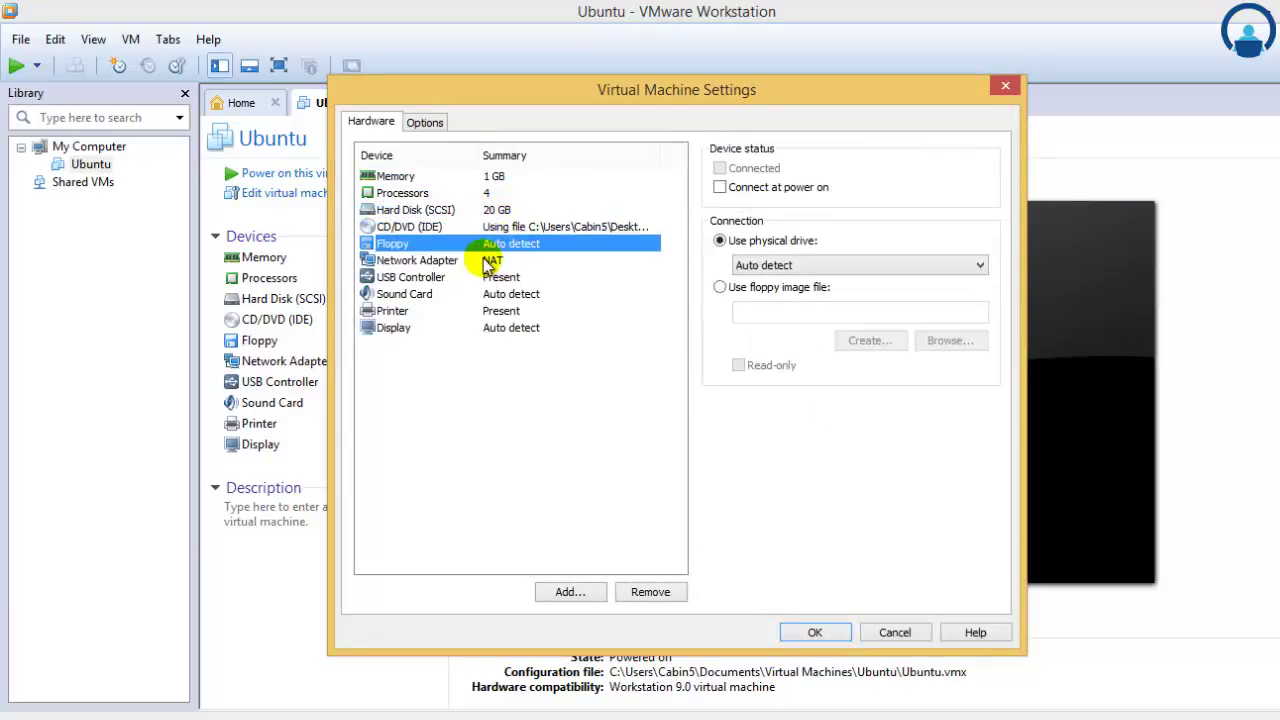
pyautogui.click(503, 260)
pyautogui.click(505, 277)
pyautogui.click(506, 294)
pyautogui.click(502, 313)
pyautogui.click(505, 328)
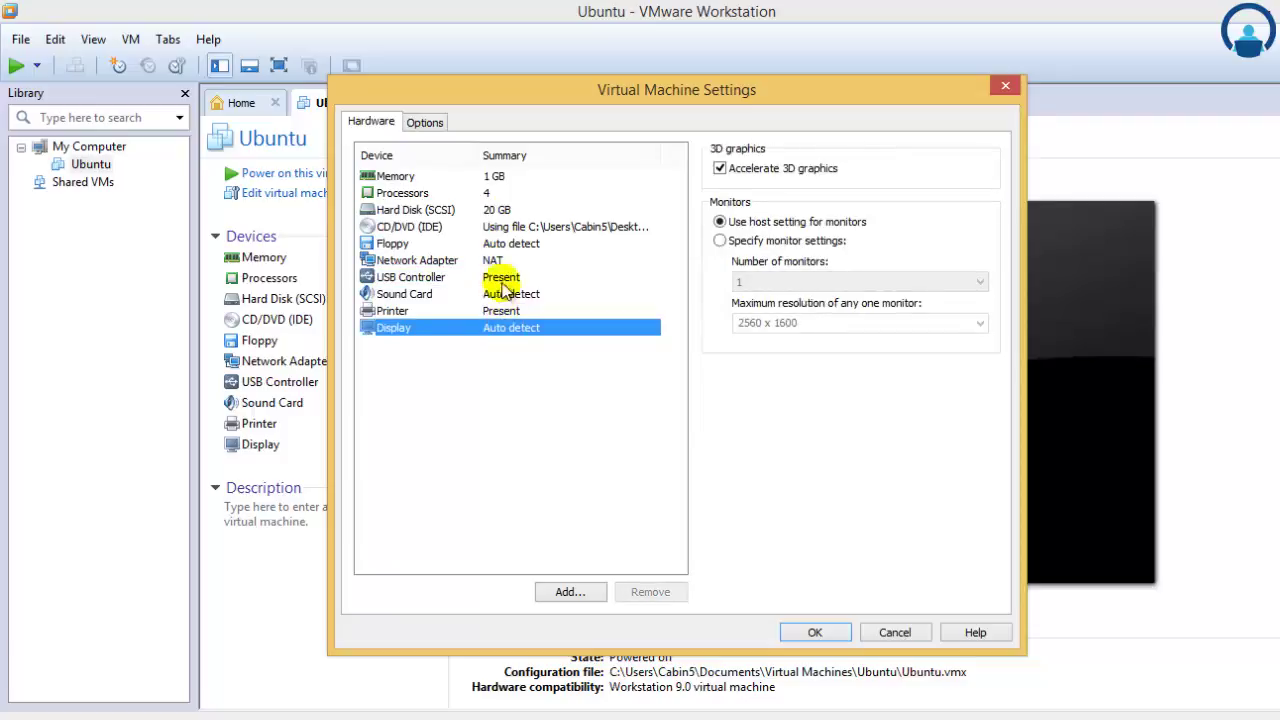
pyautogui.click(427, 122)
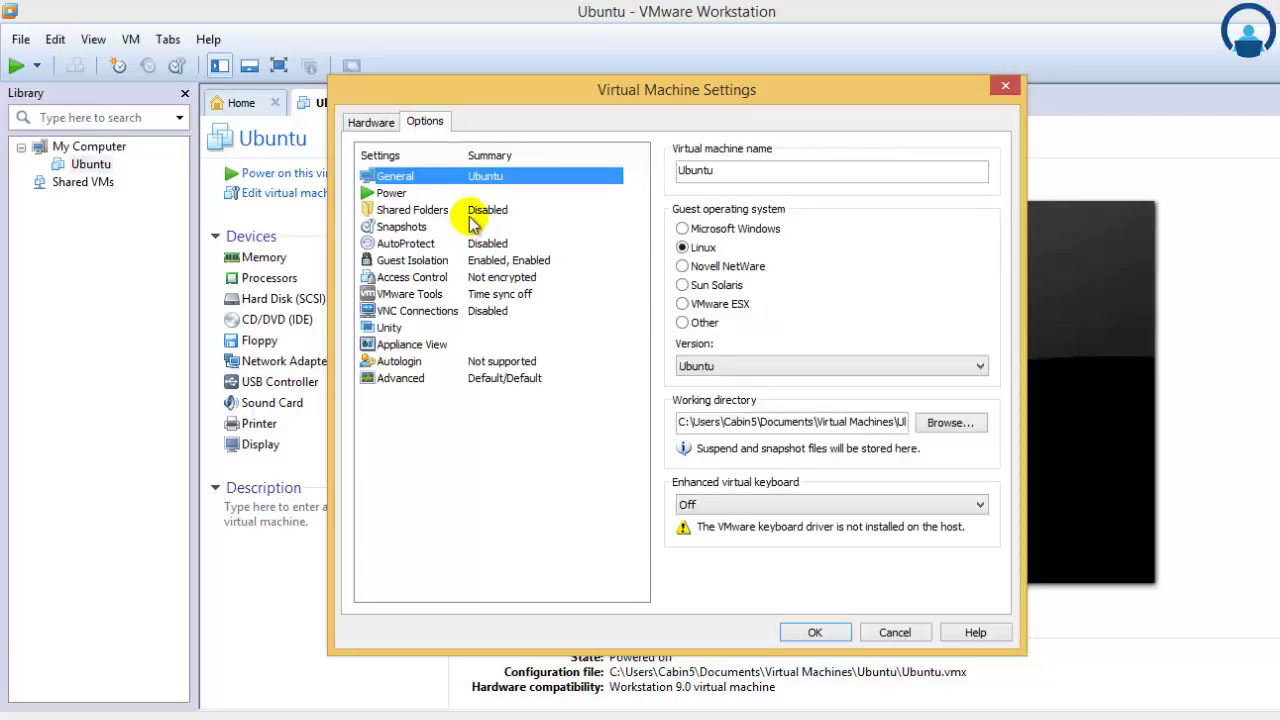
pyautogui.click(368, 121)
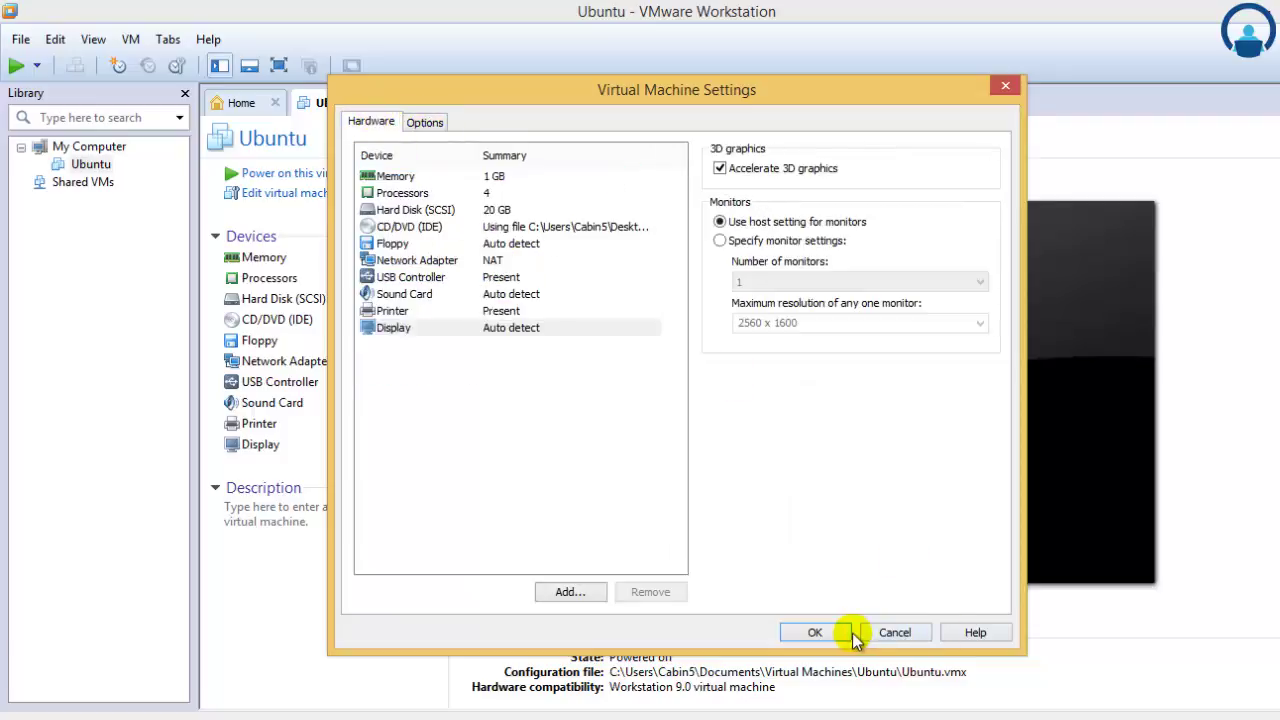
pyautogui.click(826, 631)
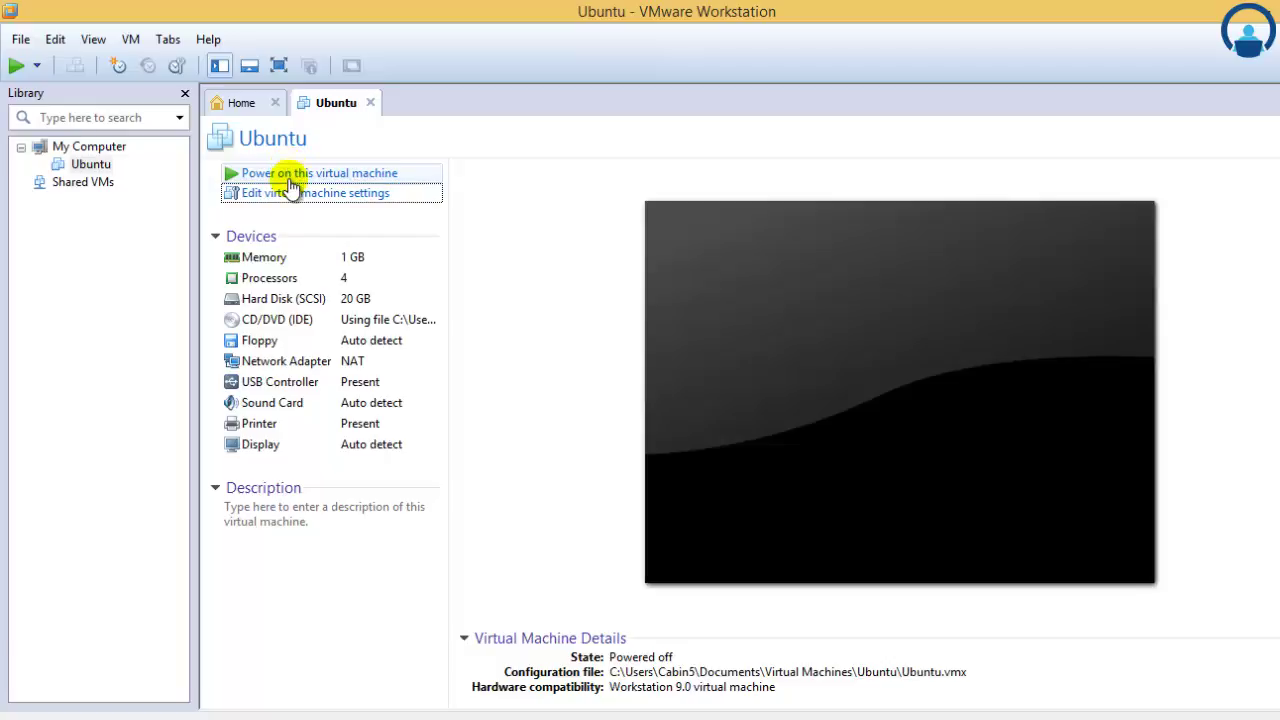
# Step: Switch to the CEH folder in File Explorer, check the kali-linux-2.0-i386 disc image and minimize the window
pyautogui.click(104, 719)
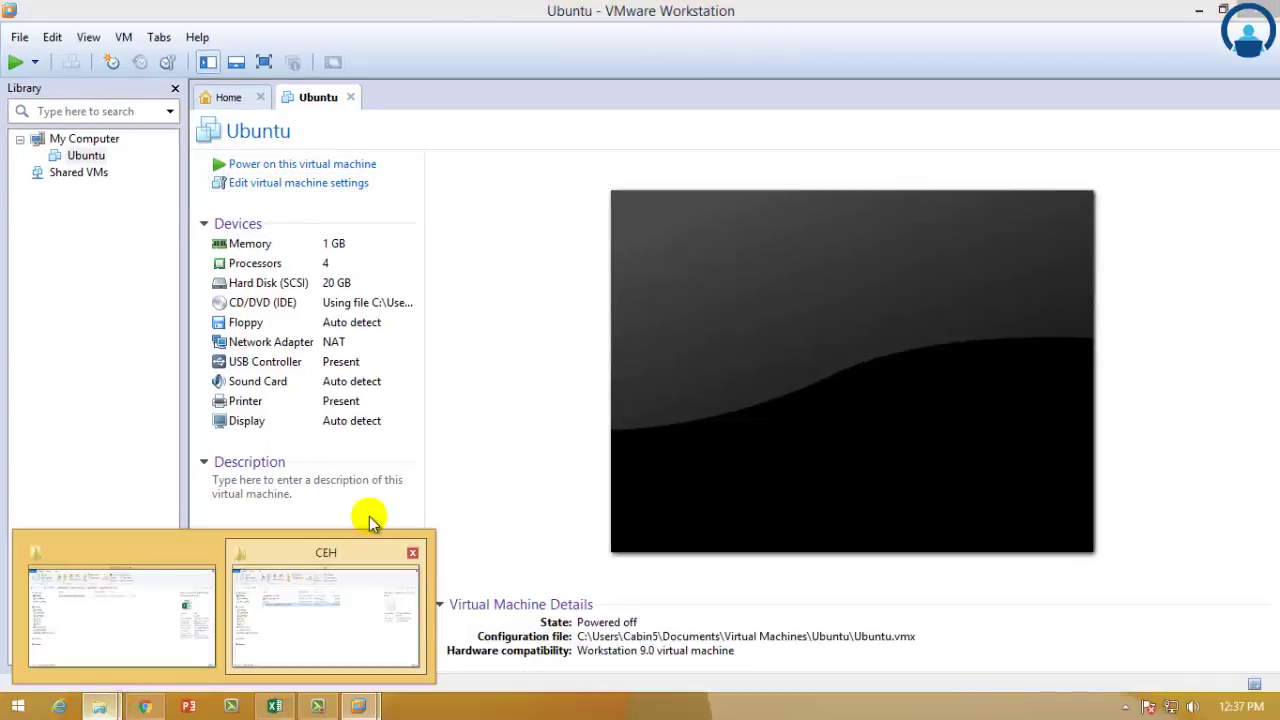
pyautogui.click(370, 560)
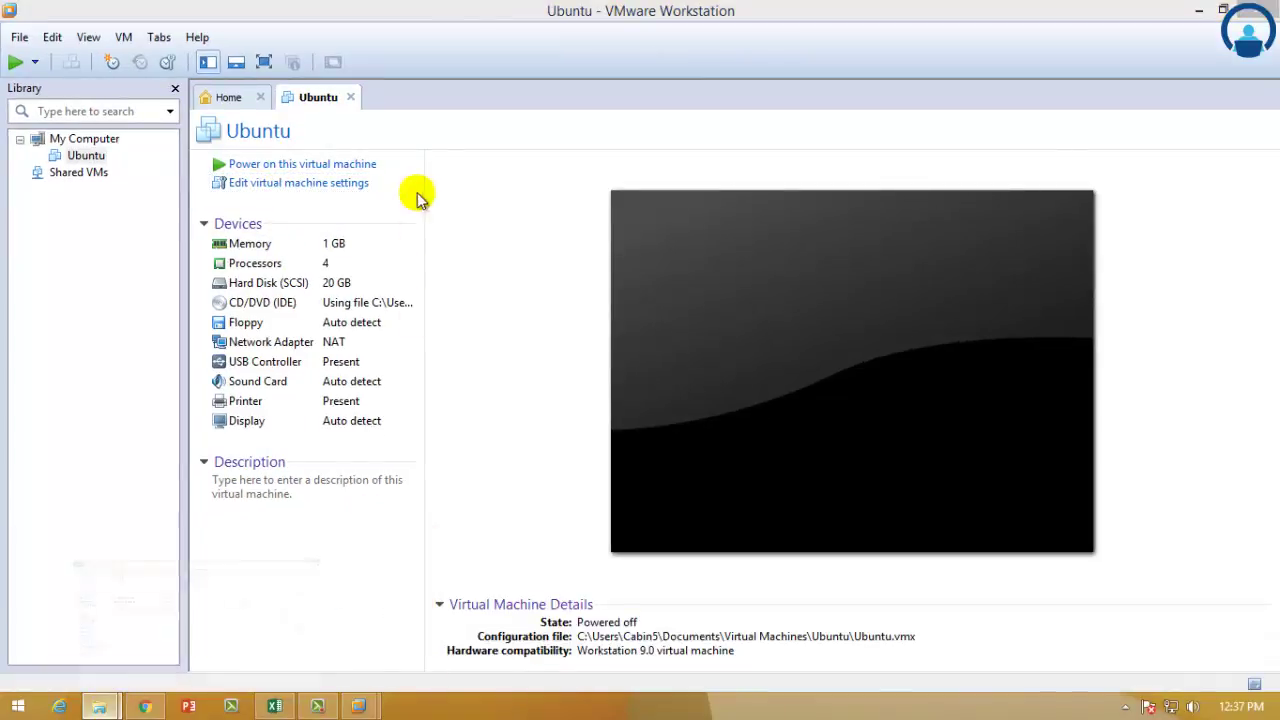
pyautogui.click(318, 204)
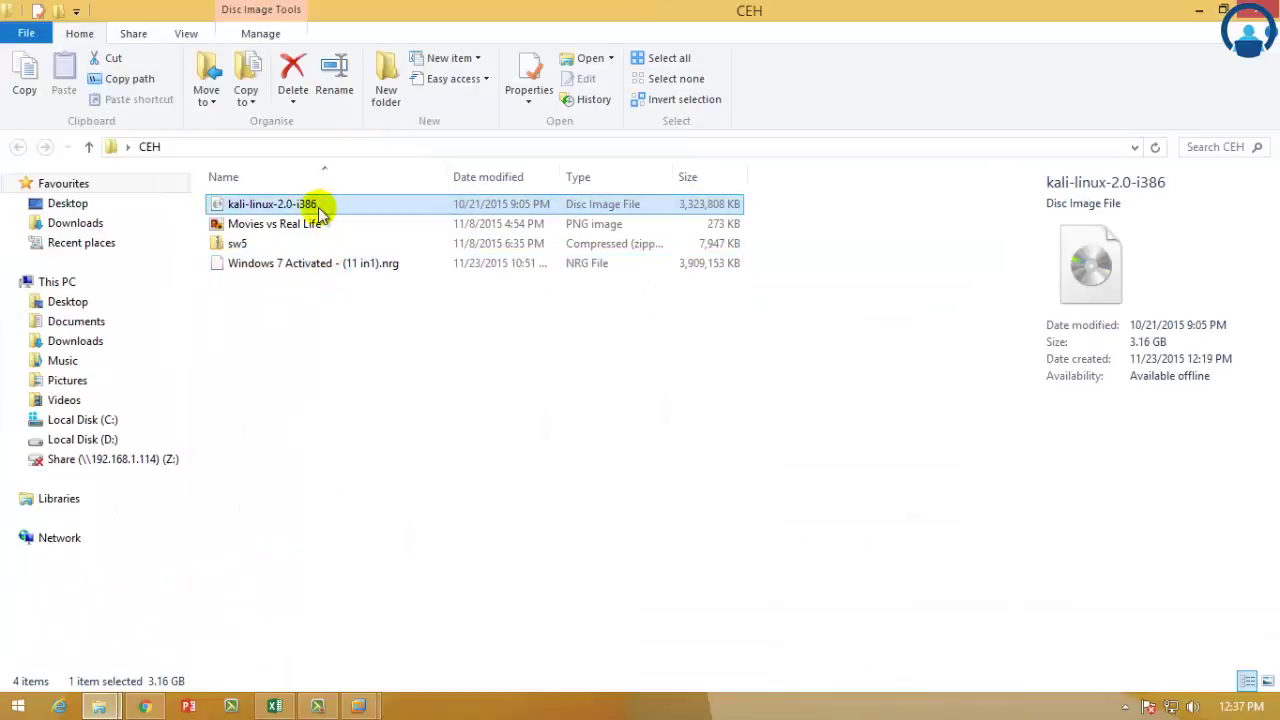
pyautogui.click(1210, 11)
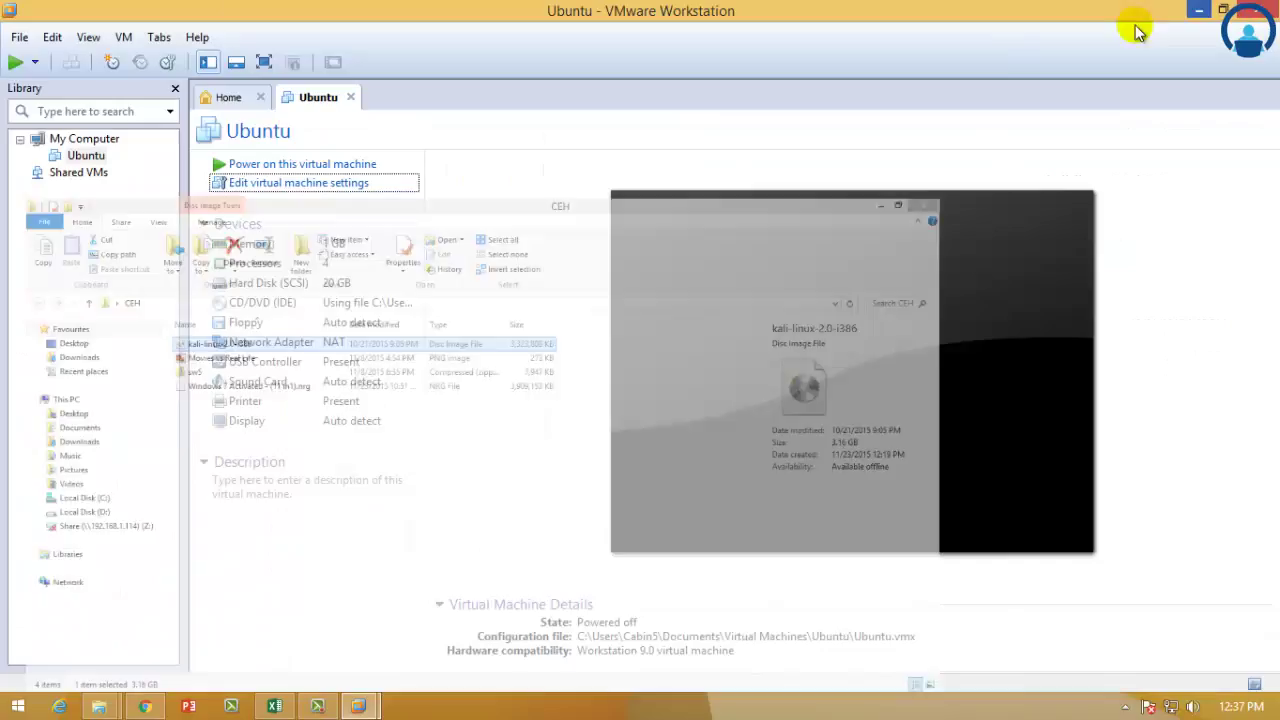
# Step: Try to power on the Ubuntu virtual machine and close the VMware Workstation activation window
pyautogui.click(337, 166)
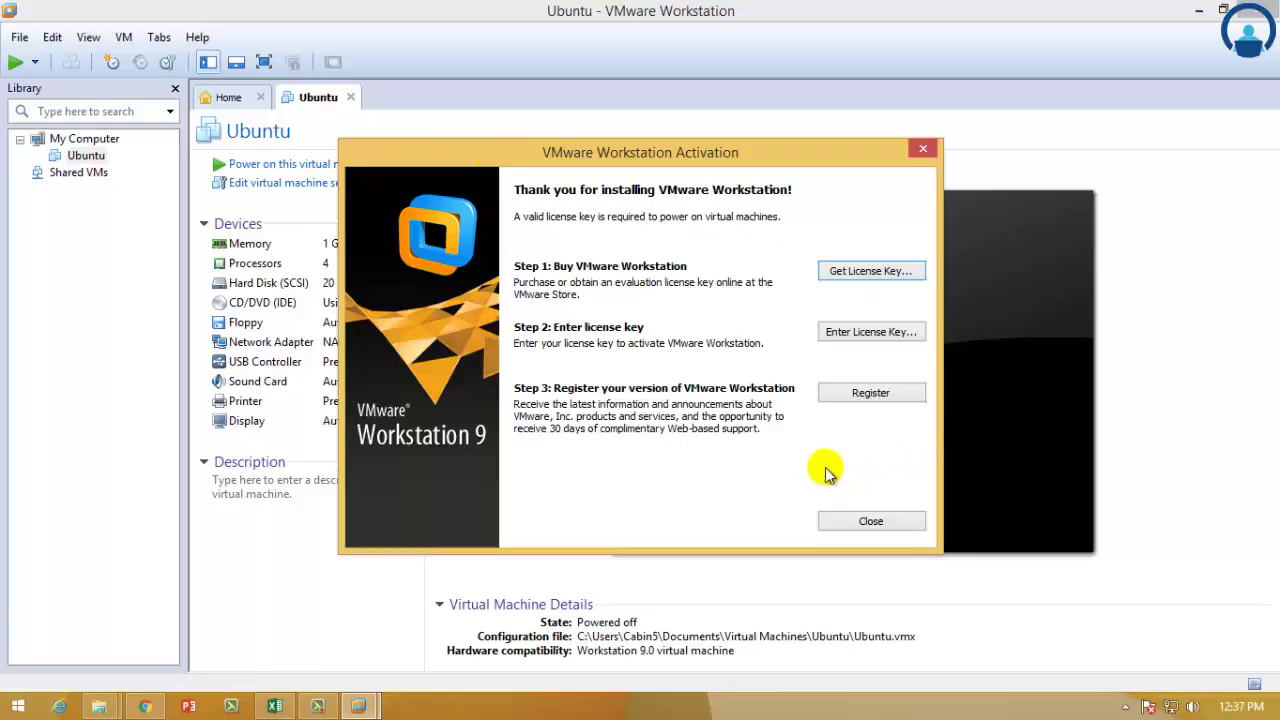
pyautogui.click(882, 517)
pyautogui.click(289, 166)
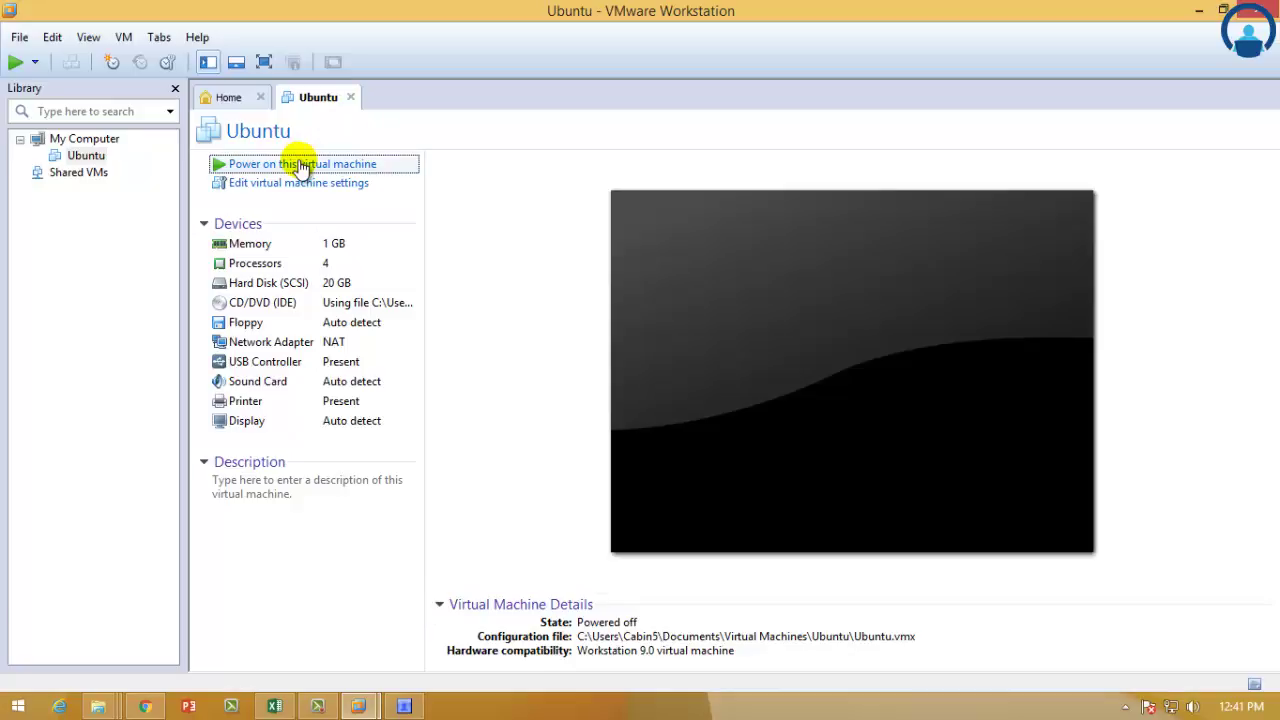
# Step: Power on the Ubuntu virtual machine, suppress the binary translation and keyboard hook messages, accept the timeout update and dismiss the removable devices hint
pyautogui.click(300, 165)
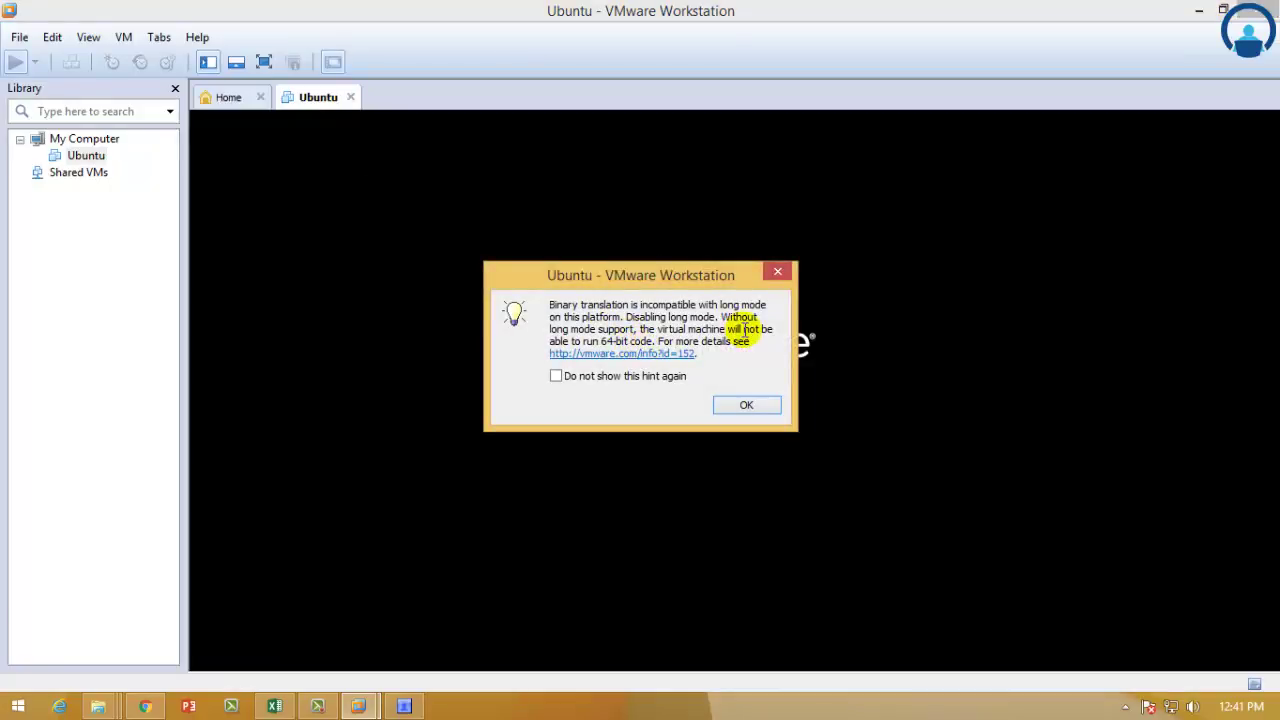
pyautogui.click(645, 378)
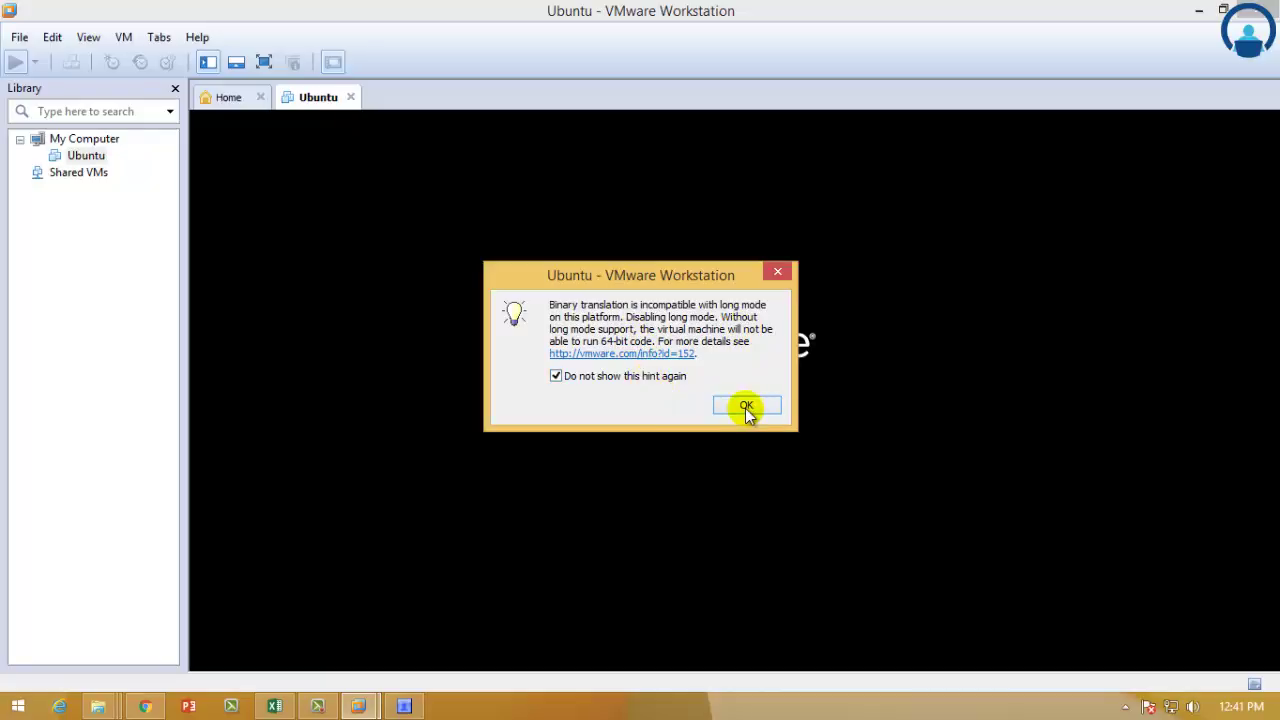
pyautogui.click(745, 406)
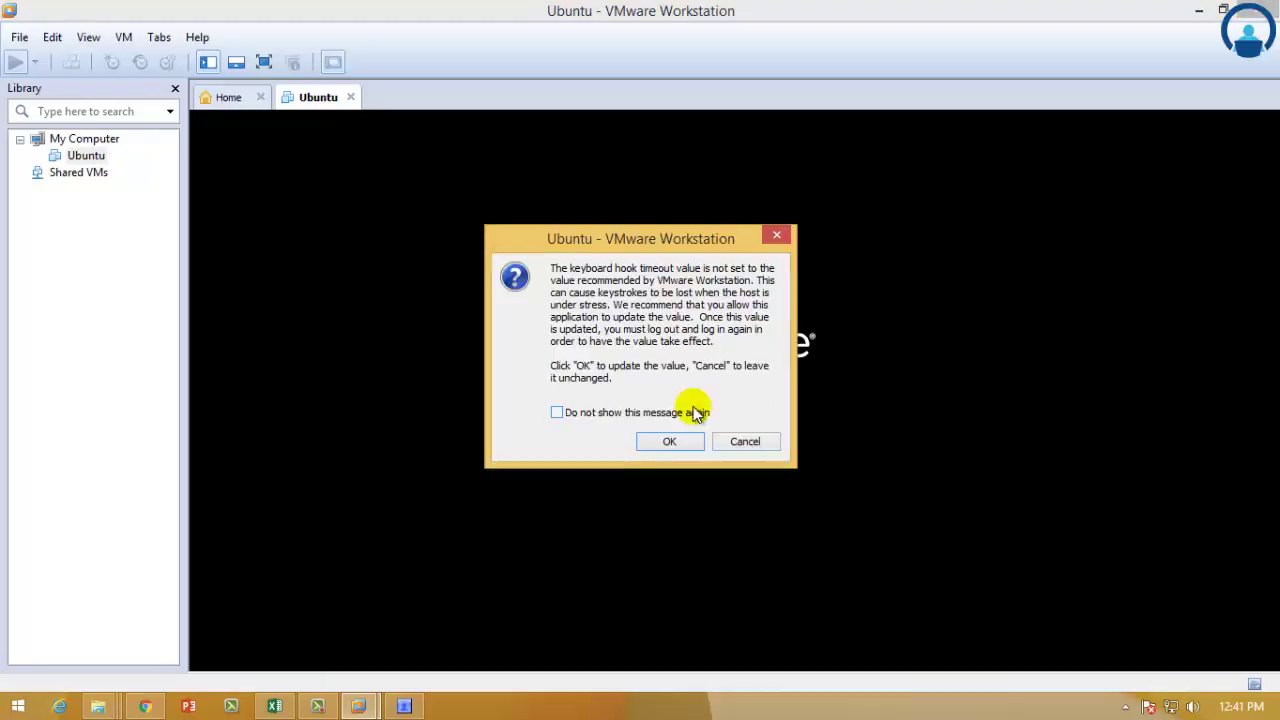
pyautogui.click(660, 412)
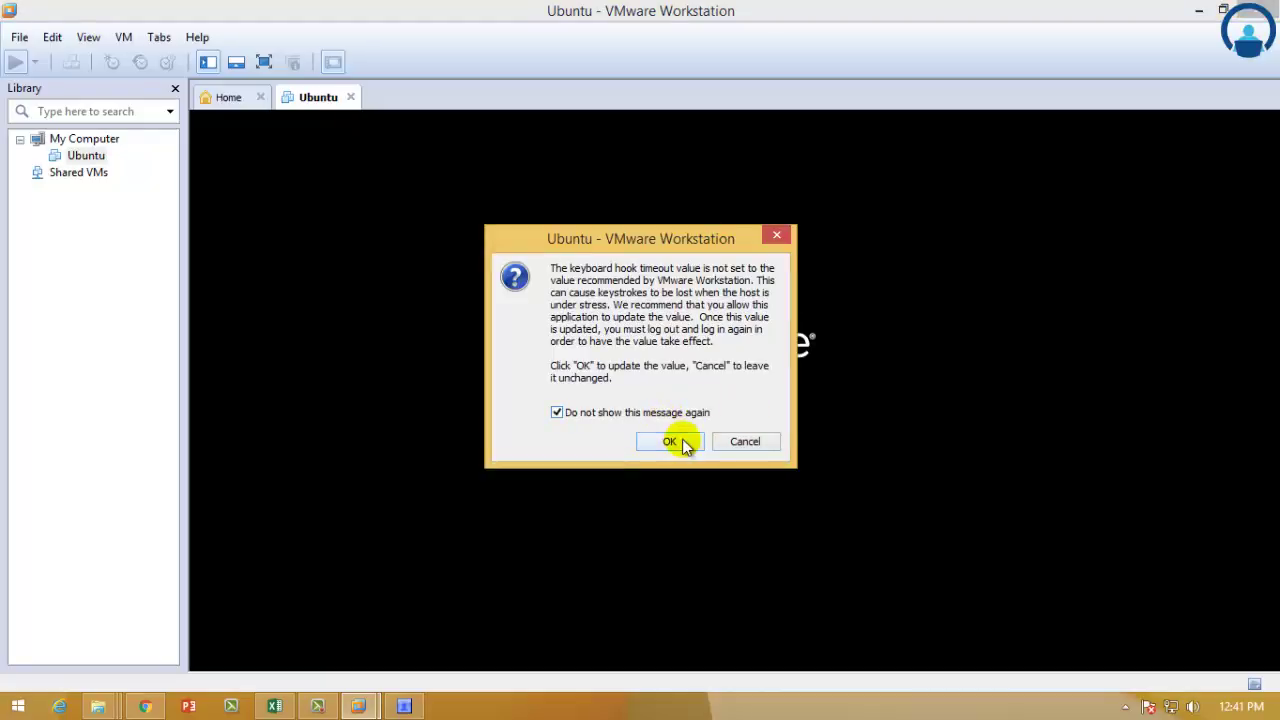
pyautogui.click(670, 441)
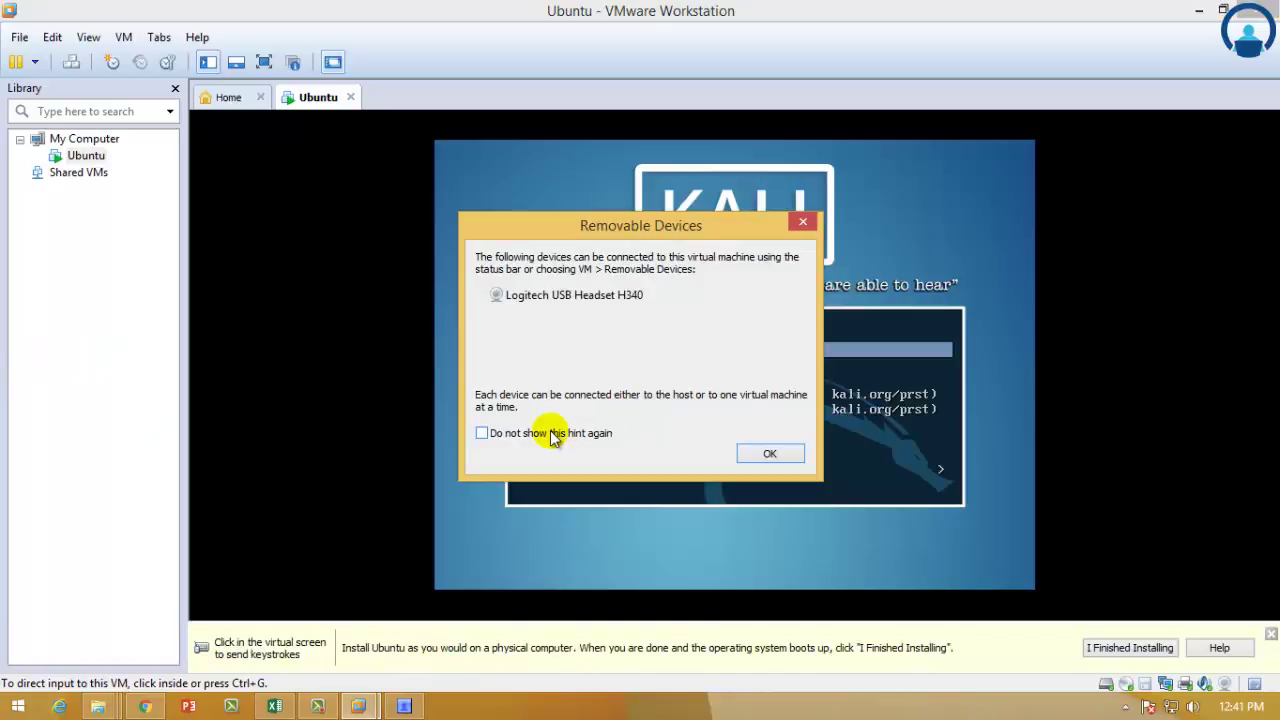
pyautogui.click(770, 454)
# Step: Look through the Kali boot menu entries from the live modes down to Install with speech synthesis
pyautogui.press('Down')
pyautogui.press('Down')
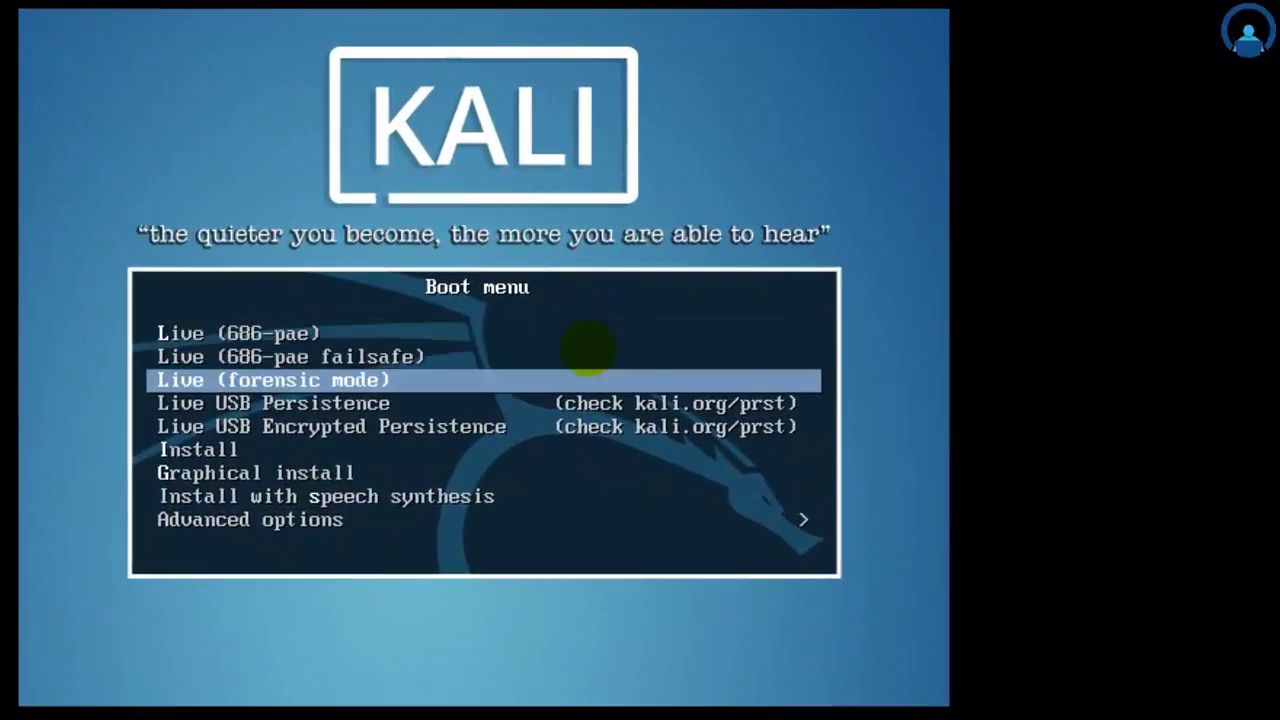
pyautogui.press('Down')
pyautogui.press('Down')
pyautogui.press('Down')
pyautogui.press('Down')
pyautogui.press('Down')
pyautogui.press('Up')
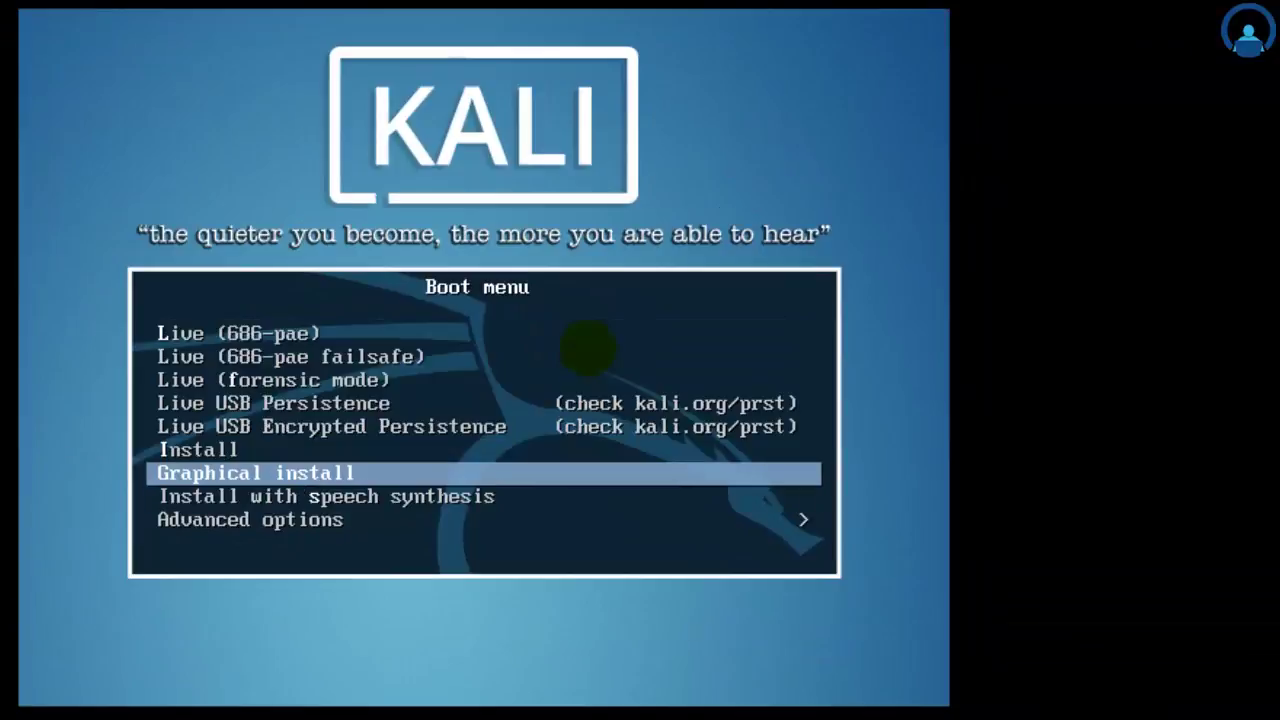
pyautogui.press('Down')
# Step: Boot Kali in Live (686-pae) mode from the boot menu
pyautogui.press('Up')
pyautogui.press('Up')
pyautogui.press('Up')
pyautogui.press('Up')
pyautogui.press('Up')
pyautogui.press('Up')
pyautogui.press('Up')
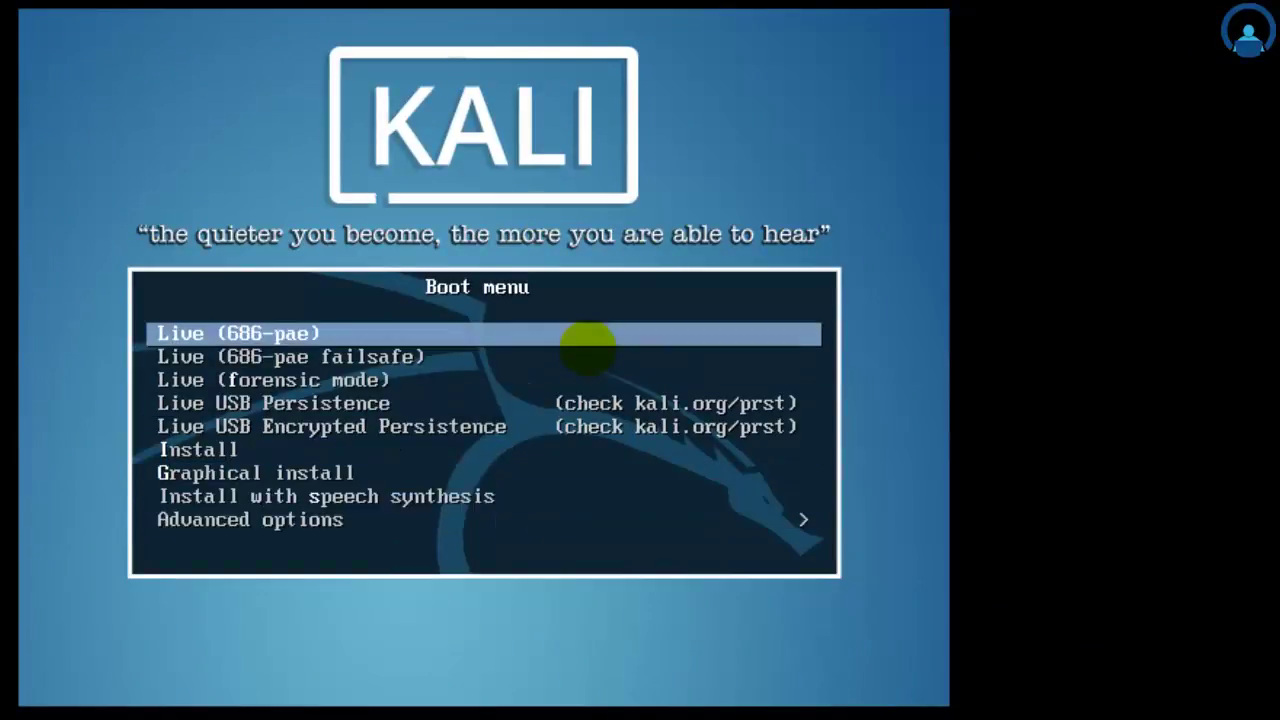
pyautogui.press('Return')
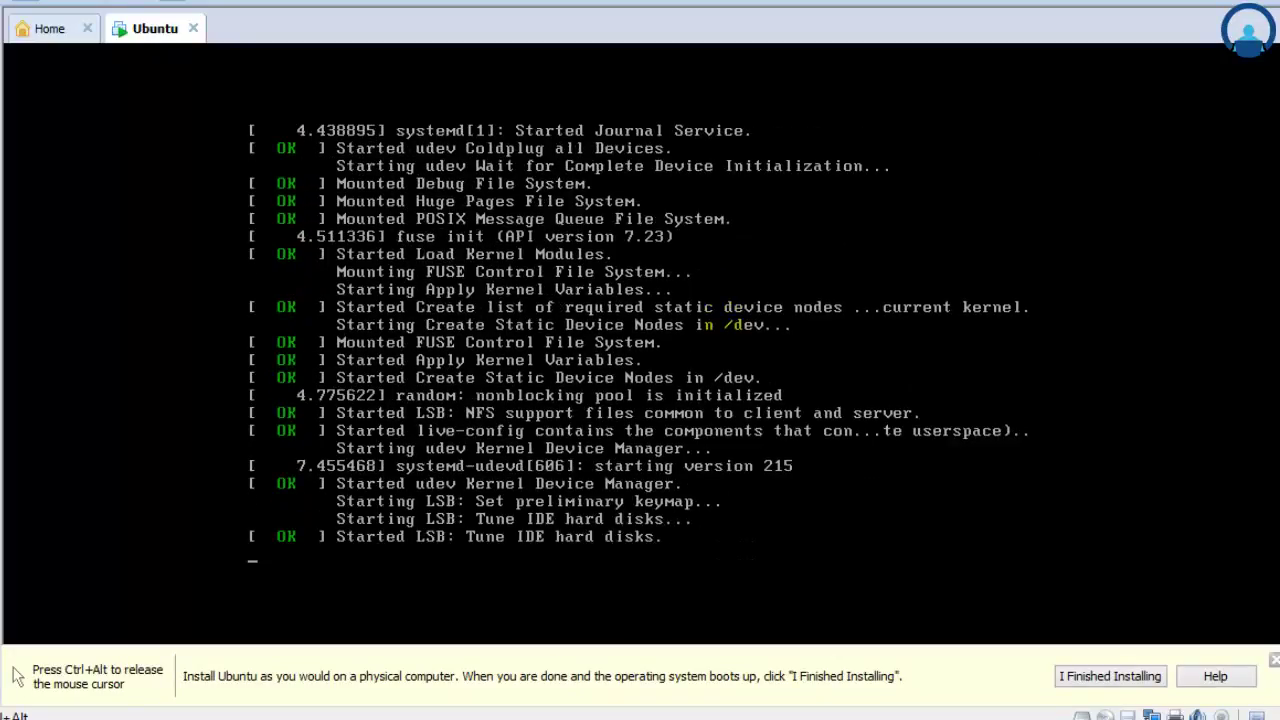
pyautogui.hotkey('ctrl', 'alt')
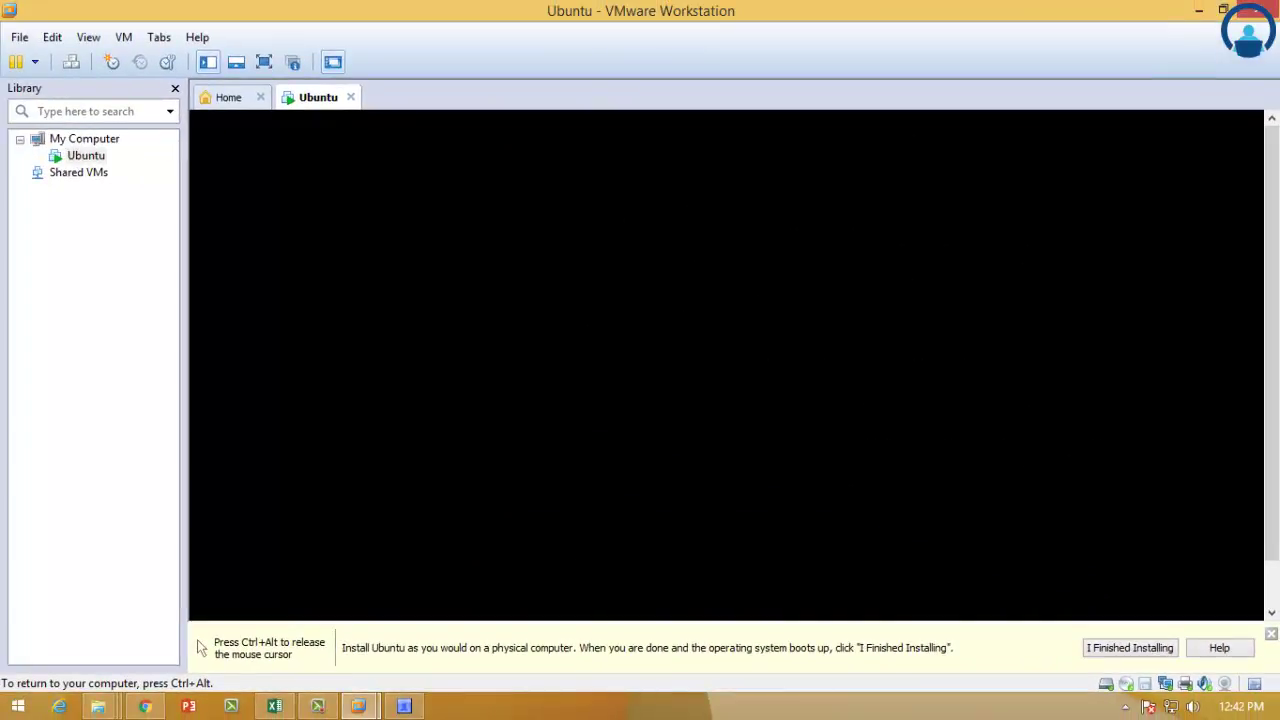
pyautogui.hotkey('ctrl', 'alt')
pyautogui.click(353, 289)
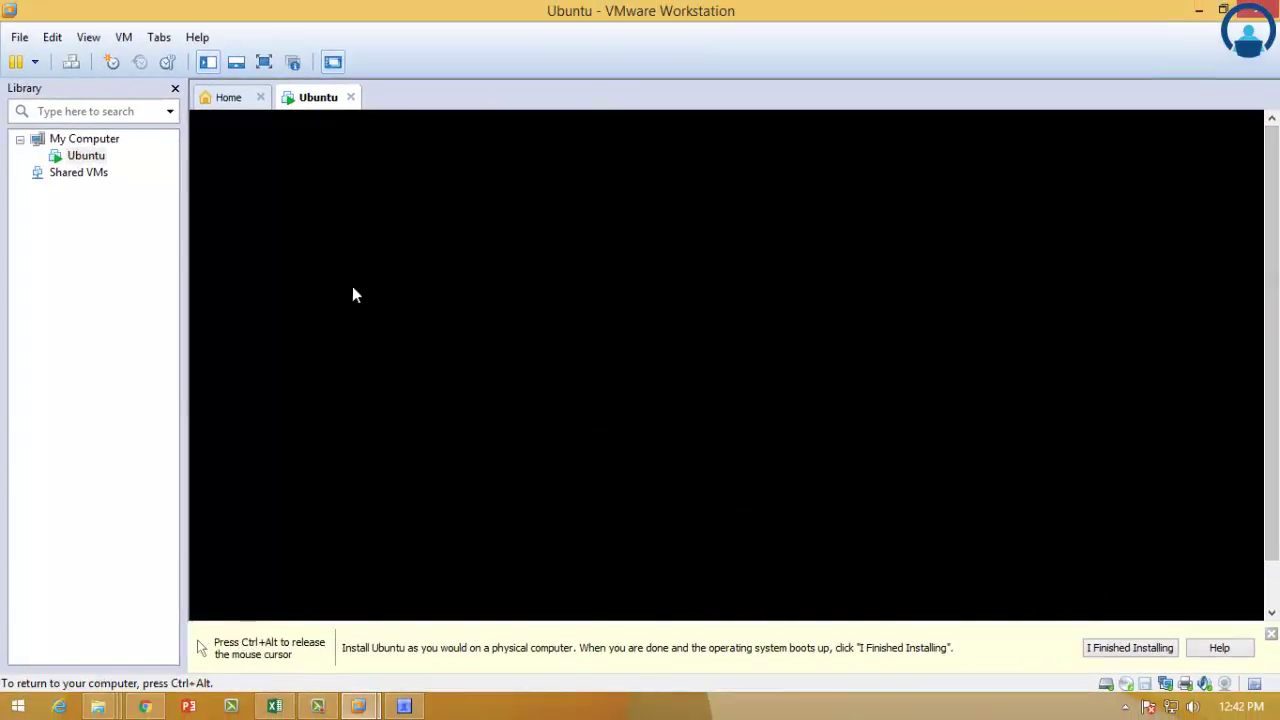
pyautogui.hotkey('ctrl', 'alt')
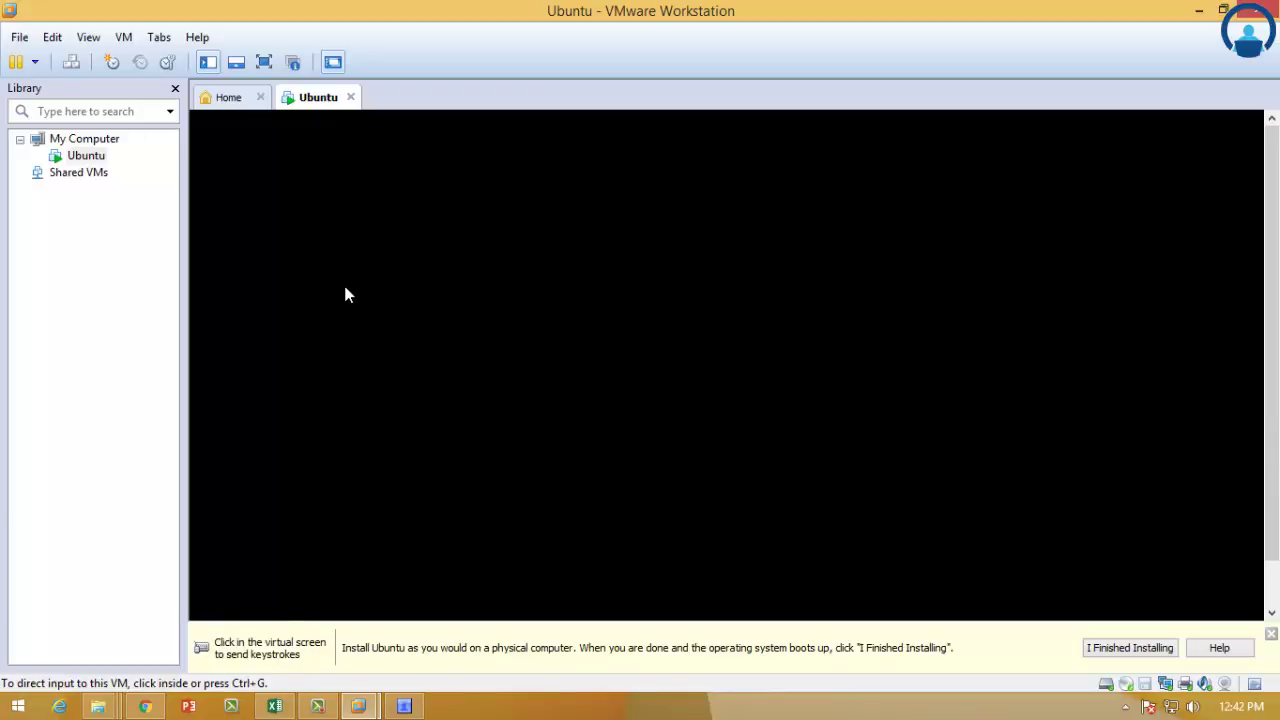
pyautogui.click(345, 295)
pyautogui.hotkey('ctrl', 'alt')
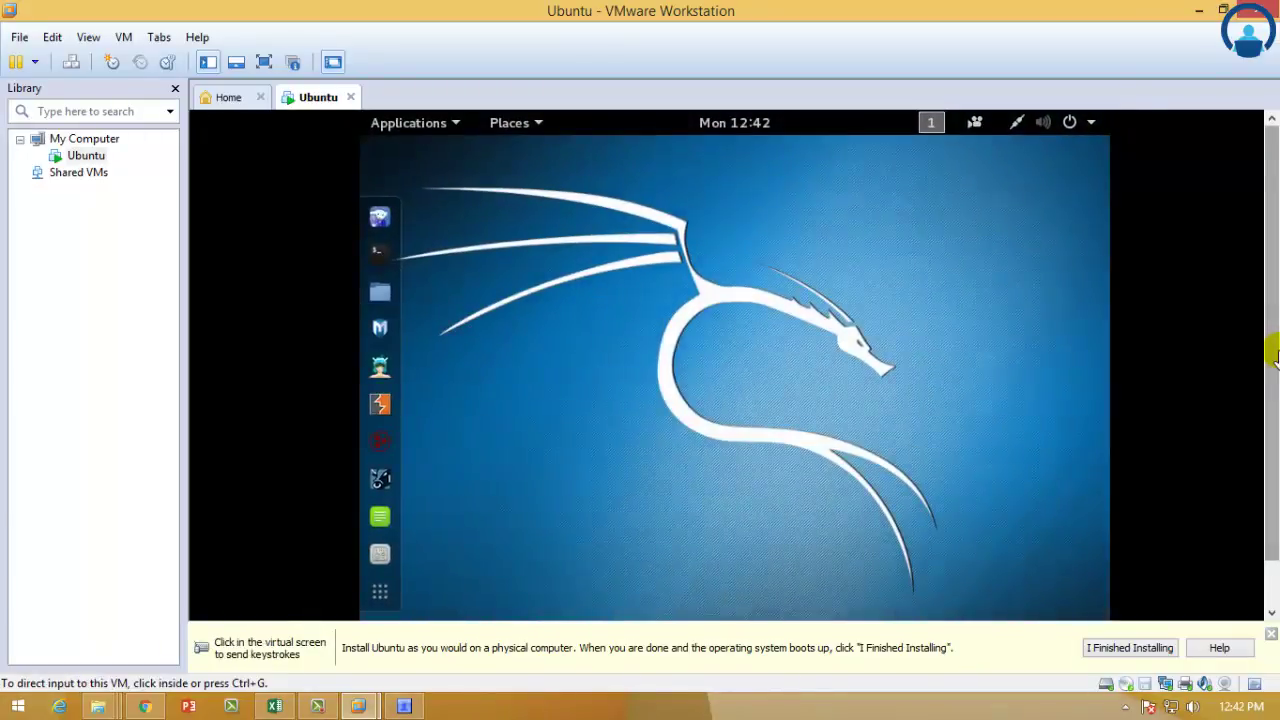
pyautogui.click(659, 281)
pyautogui.hotkey('ctrl', 'alt')
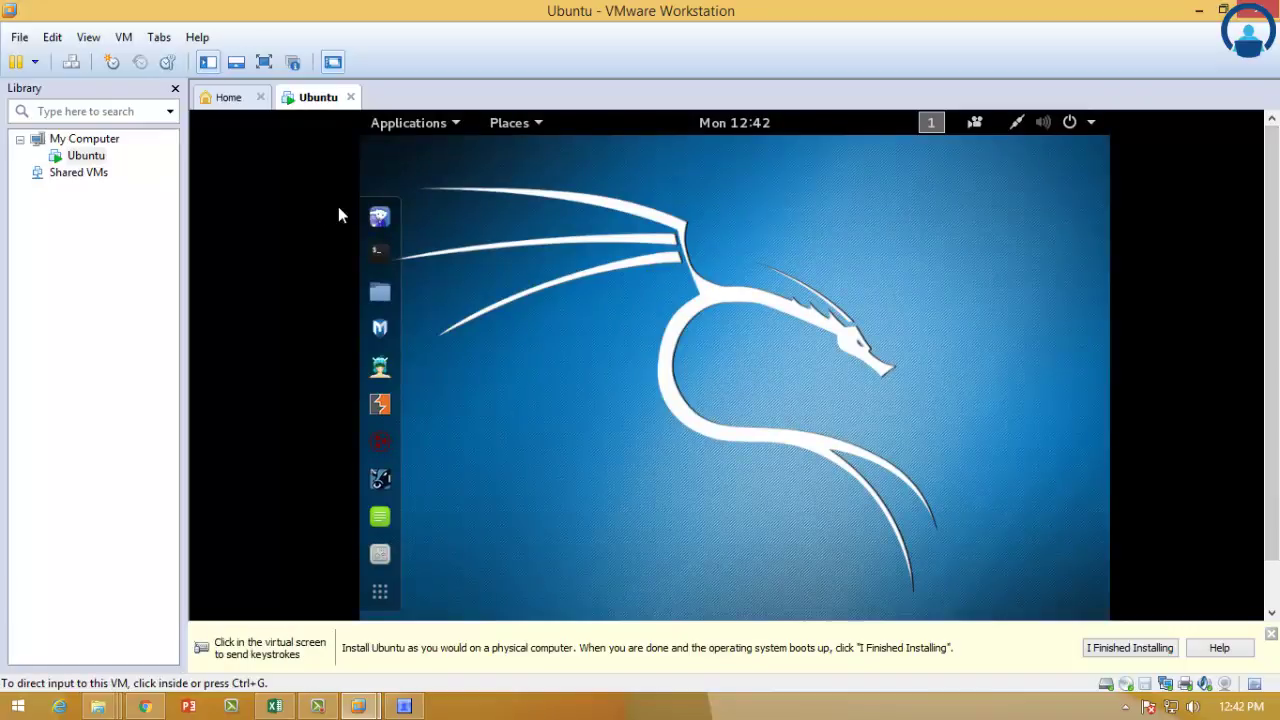
pyautogui.click(518, 158)
pyautogui.hotkey('ctrl', 'alt')
pyautogui.click(641, 157)
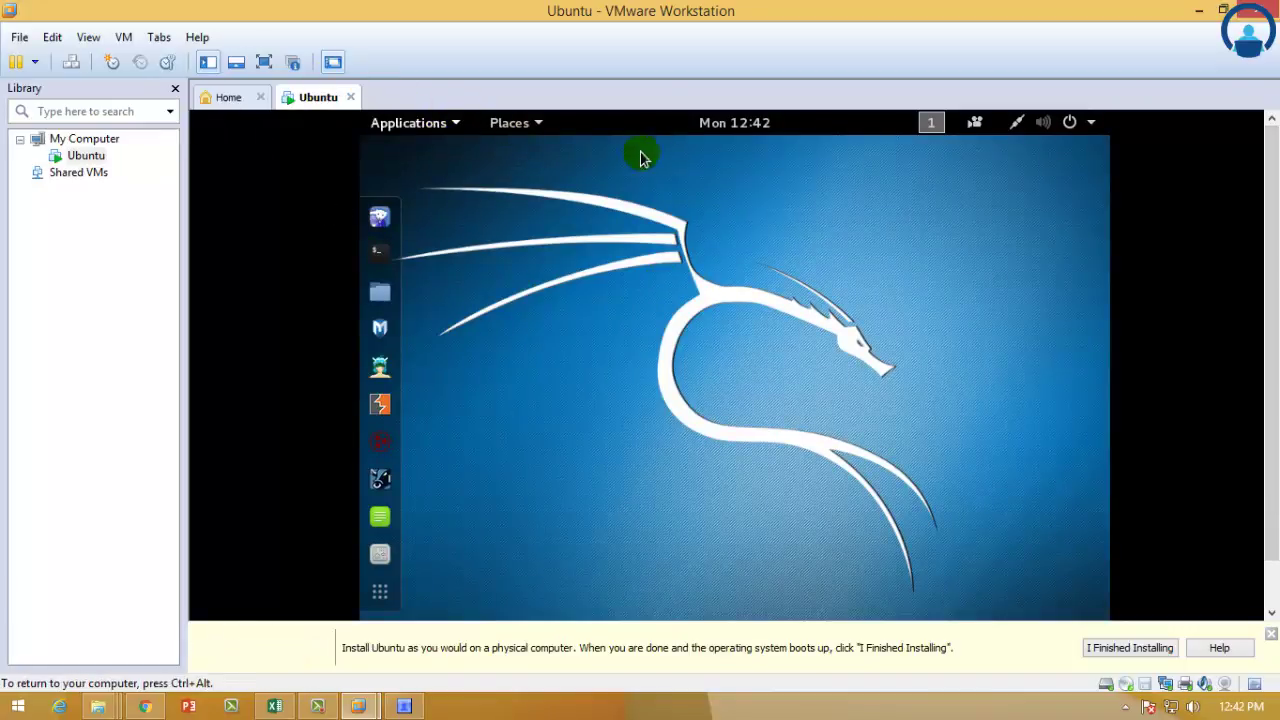
# Step: Switch the Ubuntu virtual machine to full screen and check the Kali desktop's context menu
pyautogui.hotkey('ctrl', 'alt')
pyautogui.click(264, 62)
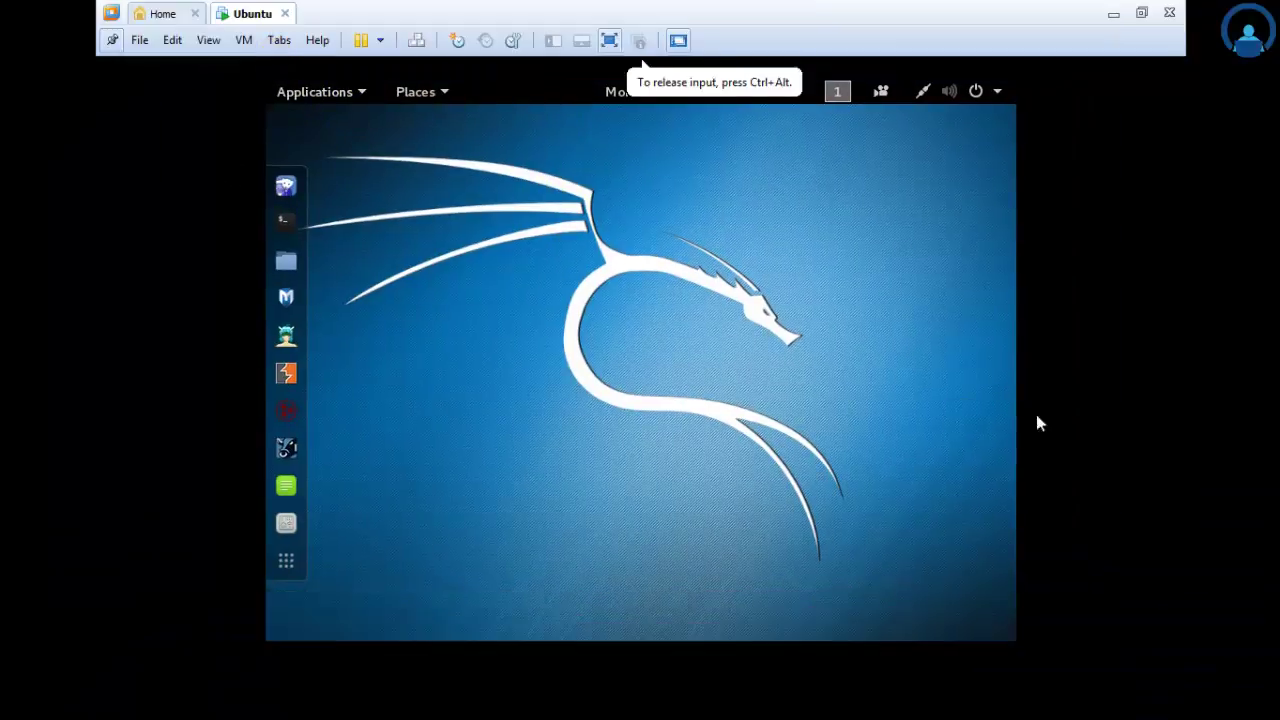
pyautogui.rightClick(684, 240)
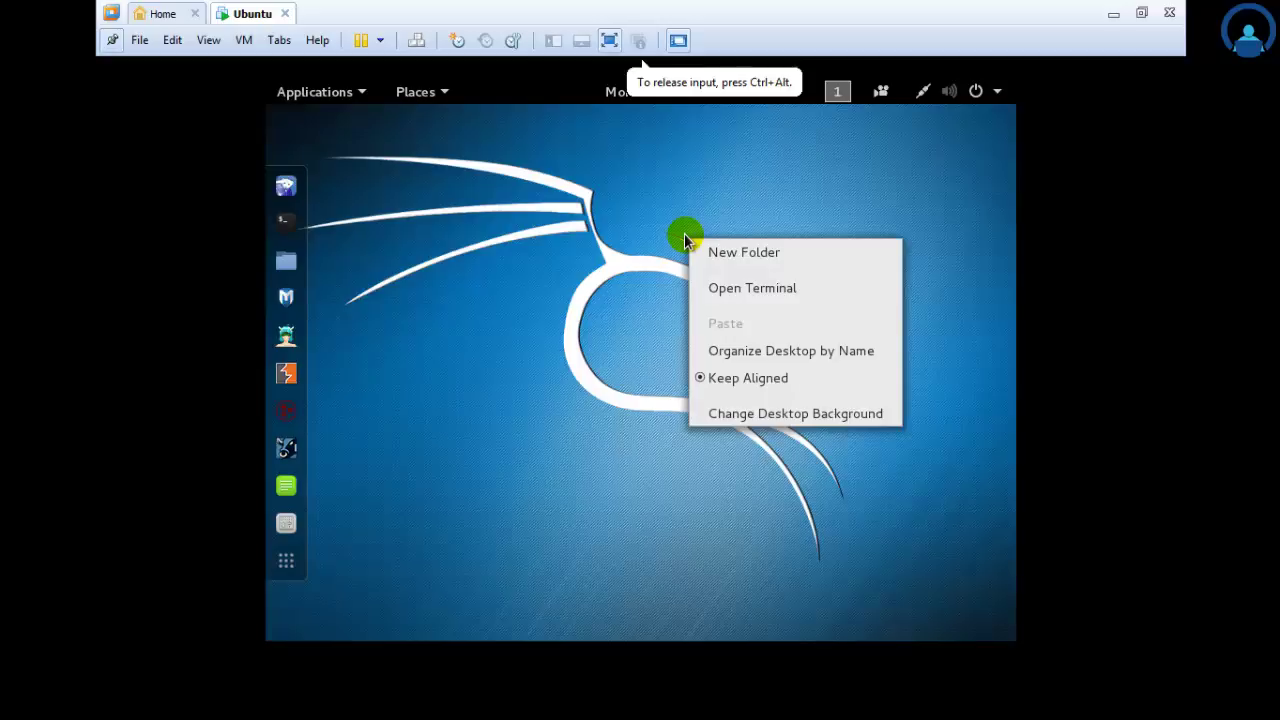
pyautogui.click(997, 91)
# Step: Open Kali's system settings and show the Displays configuration for the Unknown Display
pyautogui.click(997, 91)
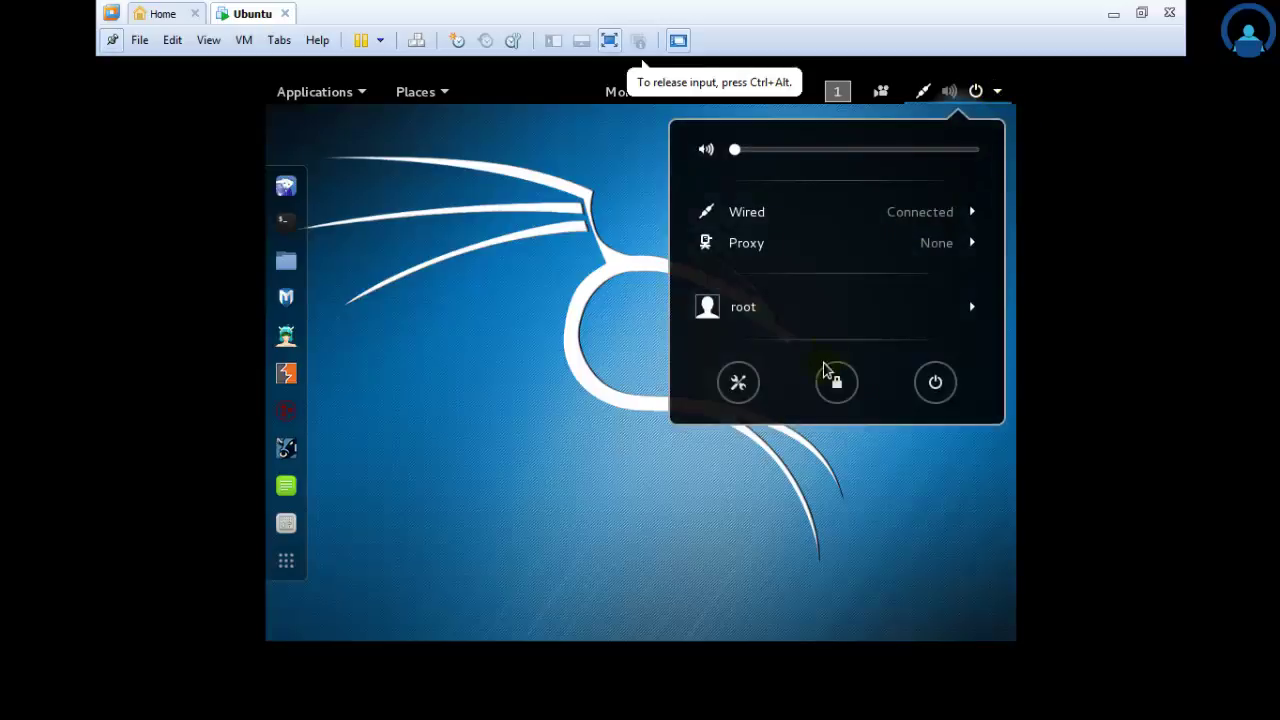
pyautogui.click(737, 380)
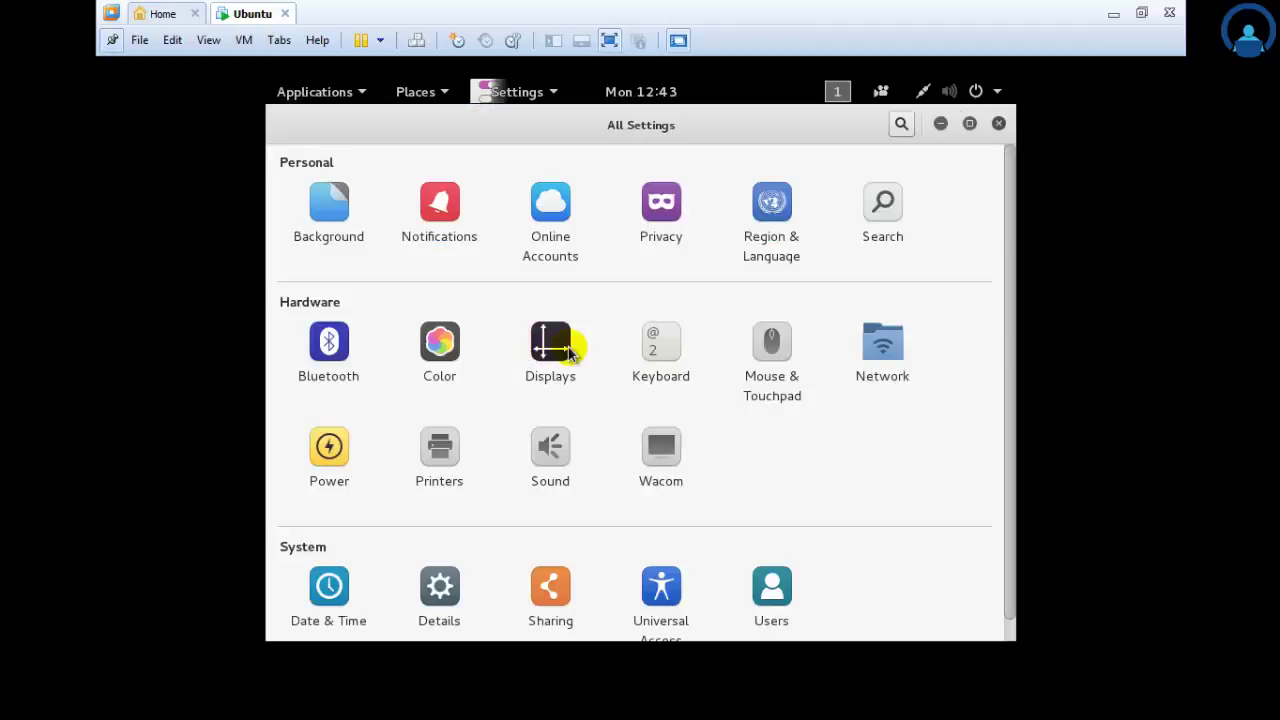
pyautogui.click(568, 348)
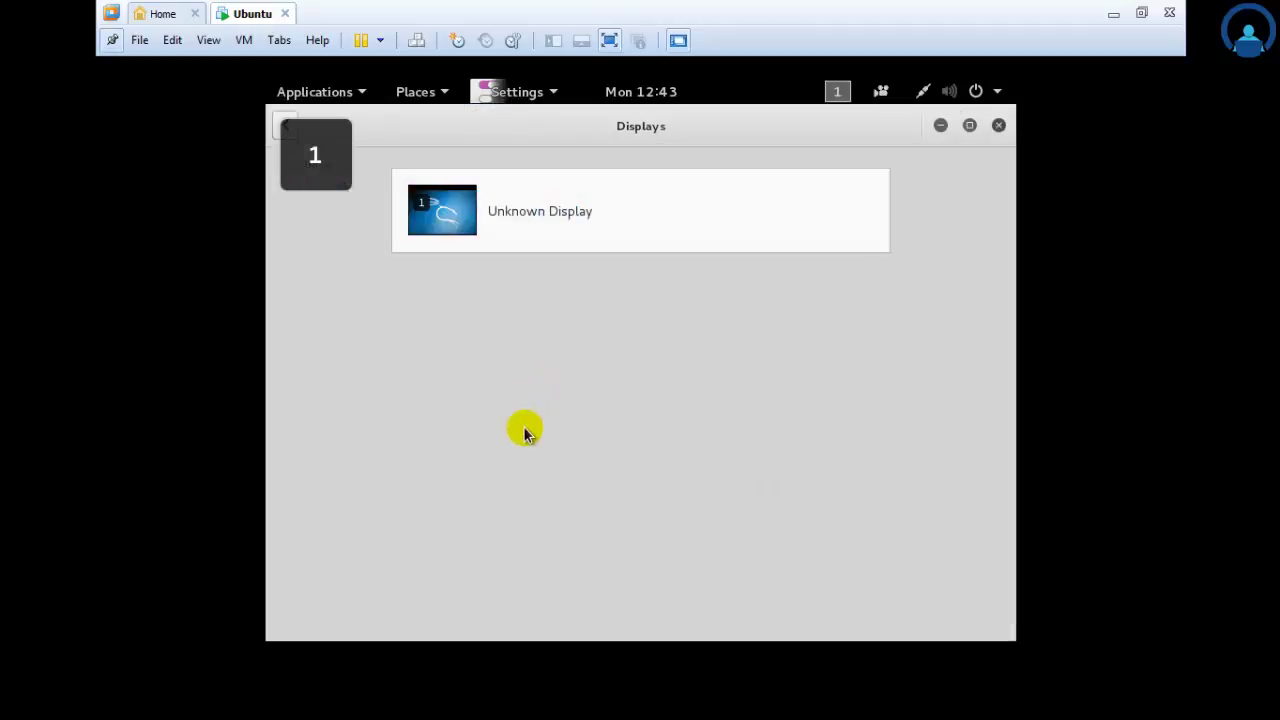
pyautogui.click(438, 208)
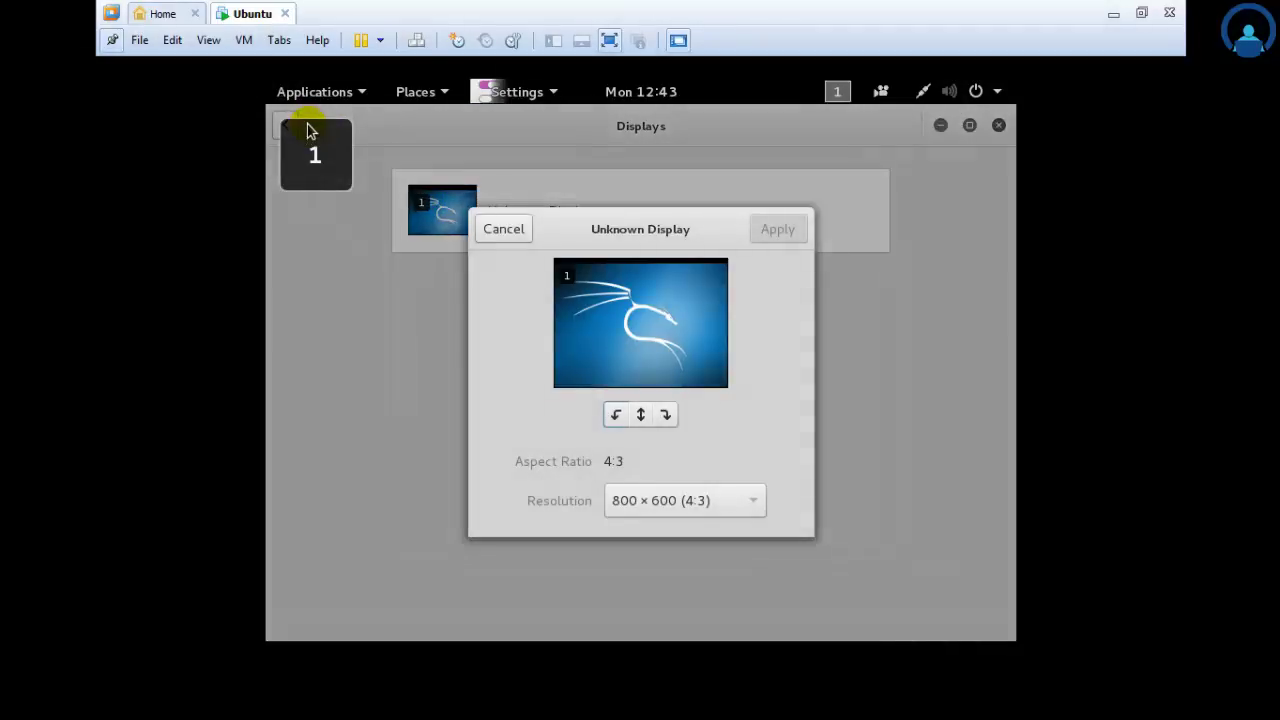
# Step: Try the 1792 × 1344 (4:3) resolution on the Unknown Display and revert the settings
pyautogui.click(713, 499)
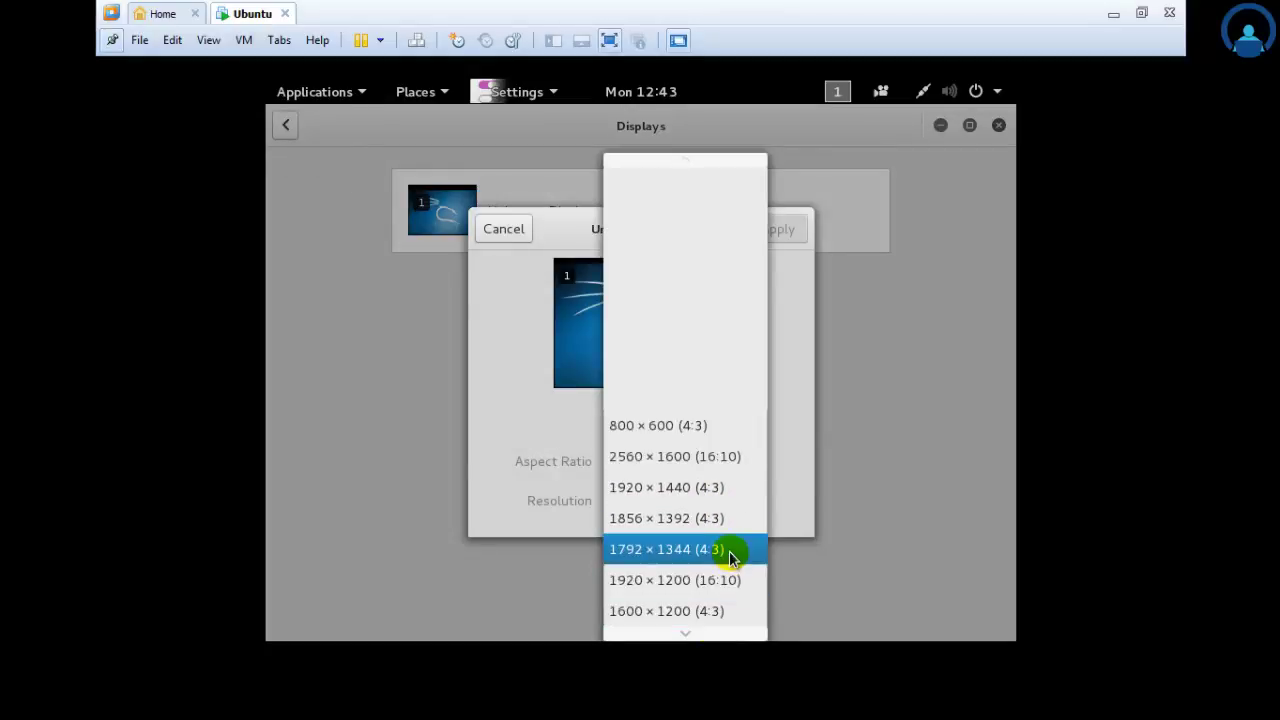
pyautogui.click(730, 550)
pyautogui.click(775, 226)
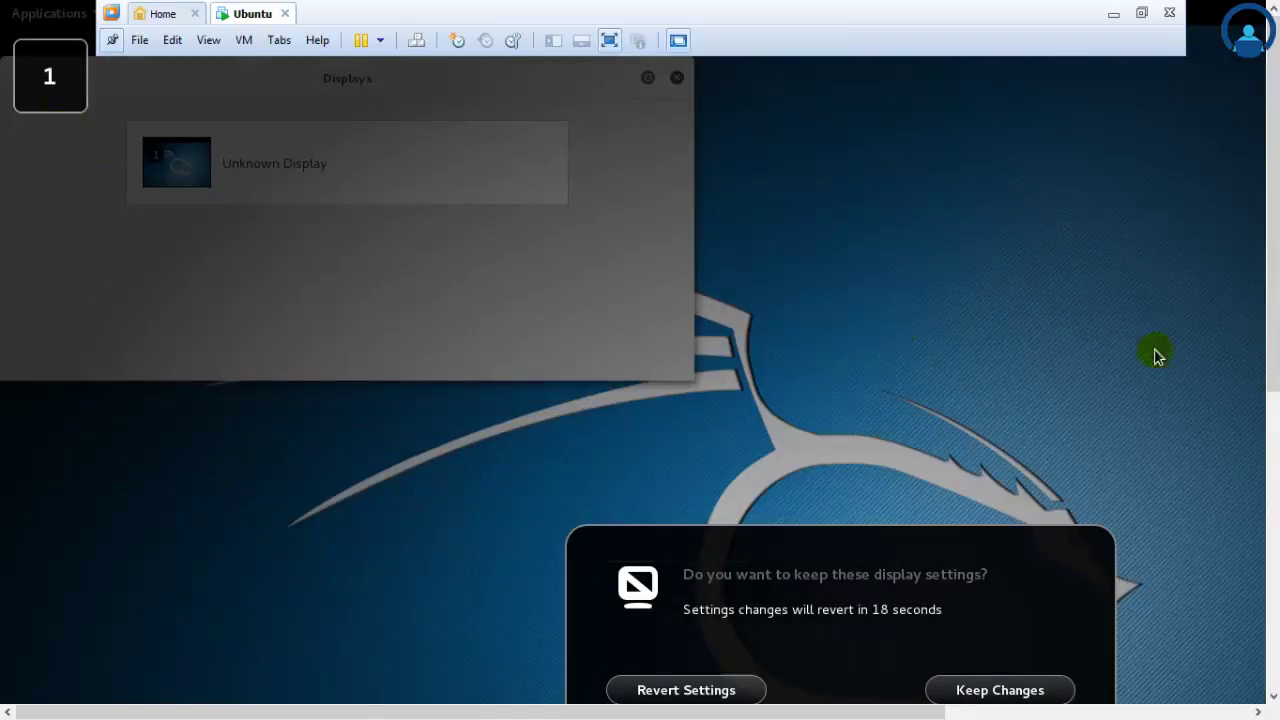
pyautogui.click(751, 690)
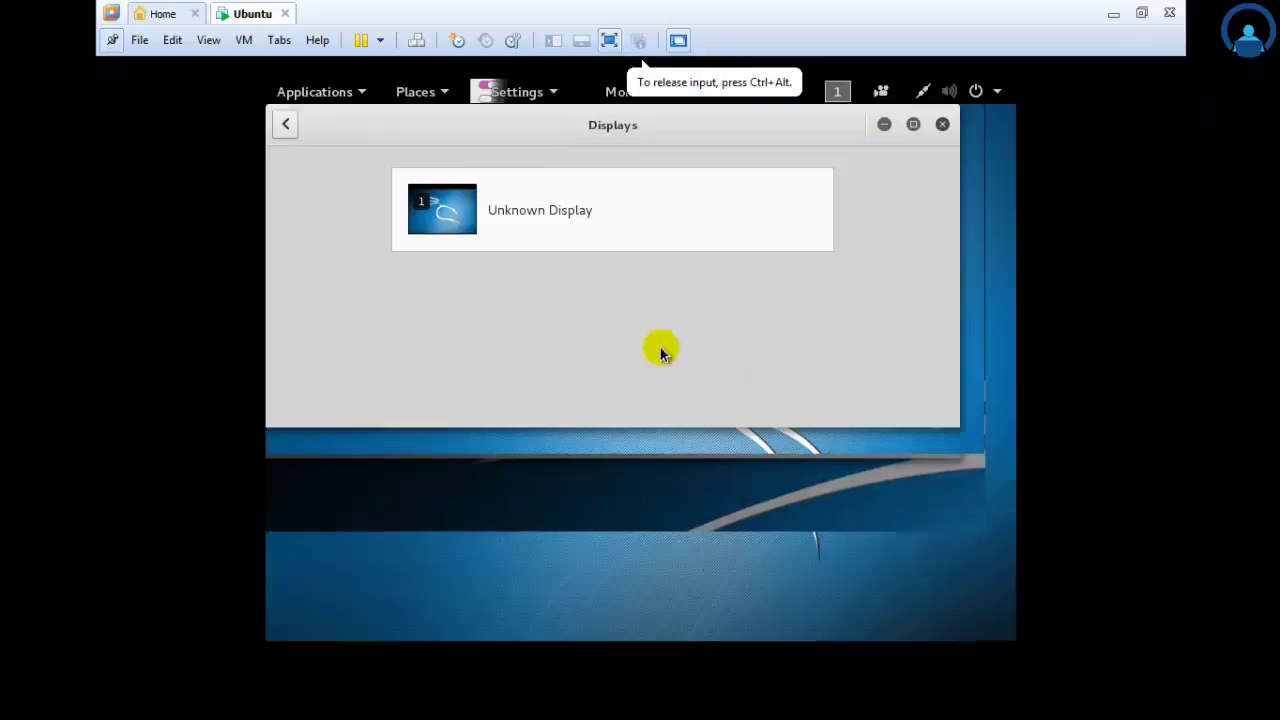
# Step: Set the Unknown Display's resolution to 1280 × 768 (16:10), keep the changes and close the Displays window
pyautogui.click(626, 211)
pyautogui.click(722, 433)
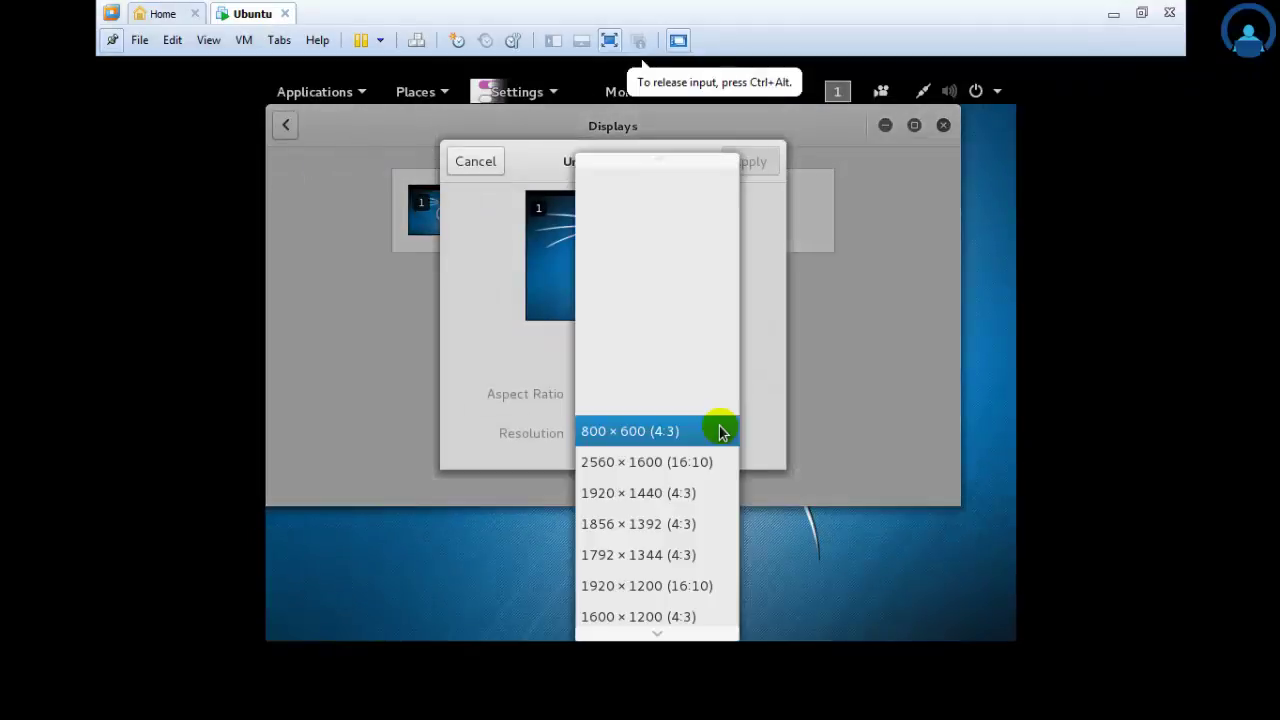
pyautogui.moveTo(686, 640)
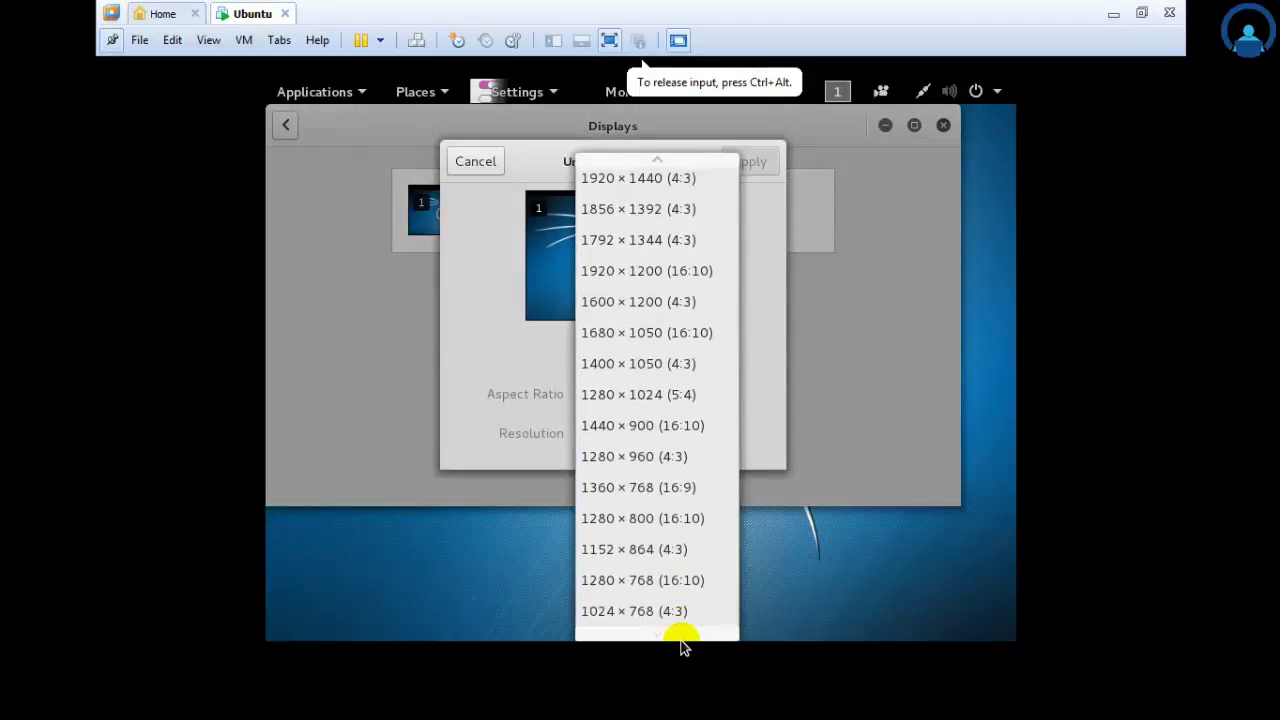
pyautogui.click(690, 580)
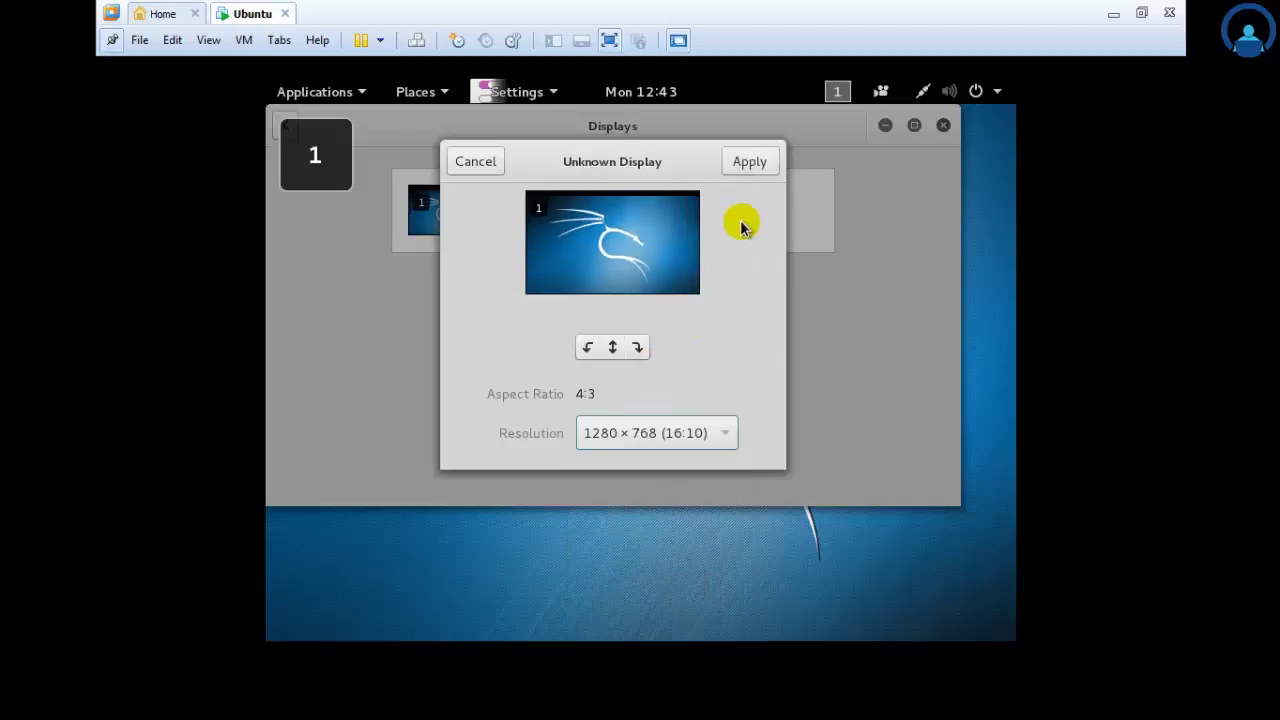
pyautogui.click(750, 161)
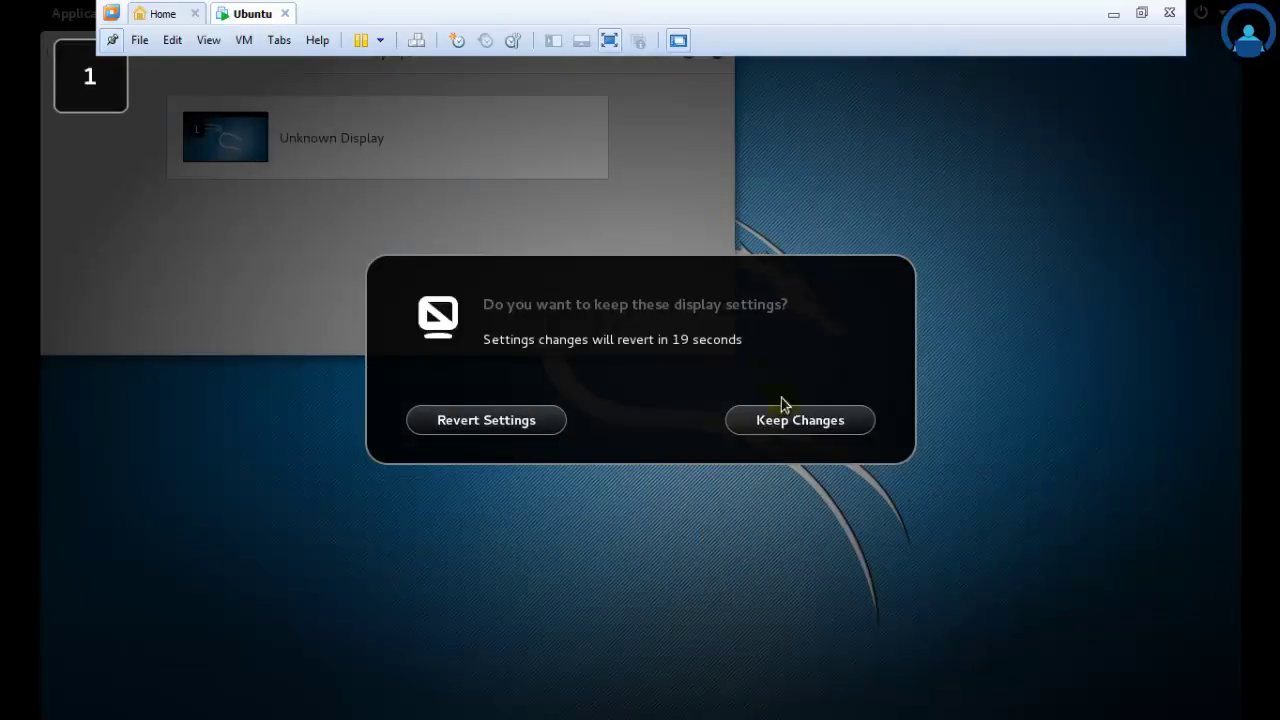
pyautogui.click(793, 418)
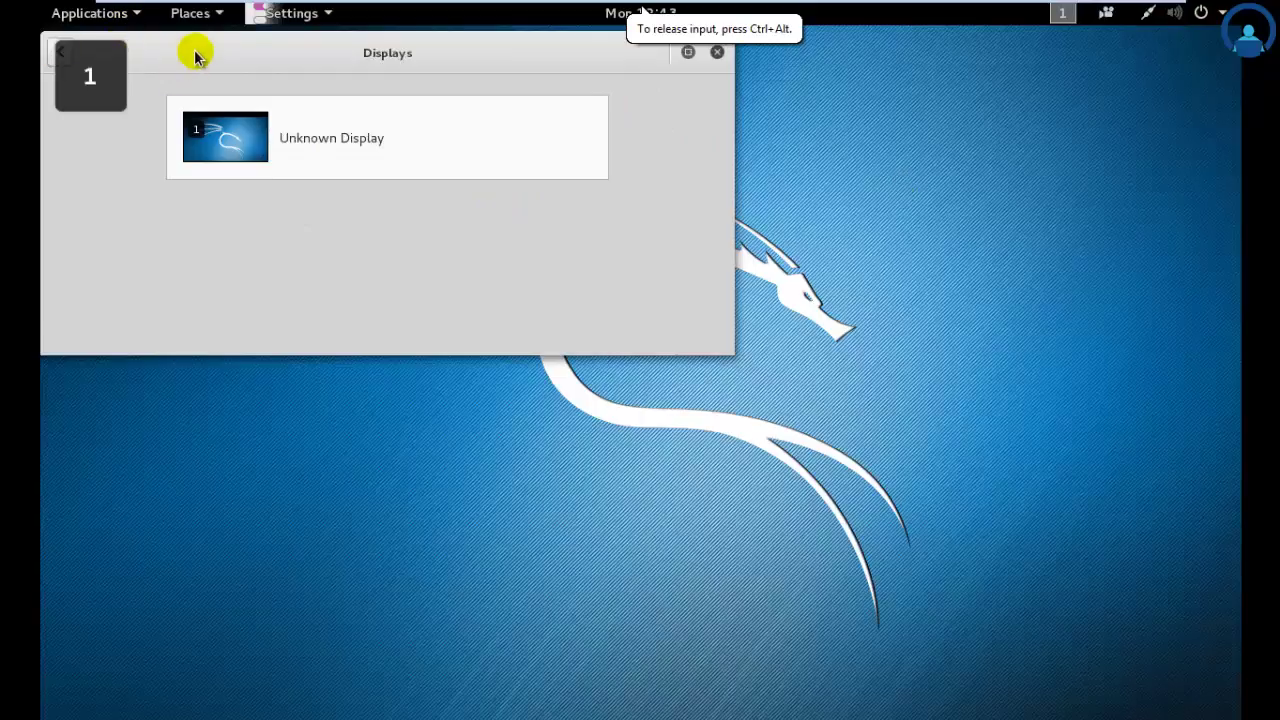
pyautogui.moveTo(195, 51); pyautogui.dragTo(580, 180)
pyautogui.click(1087, 178)
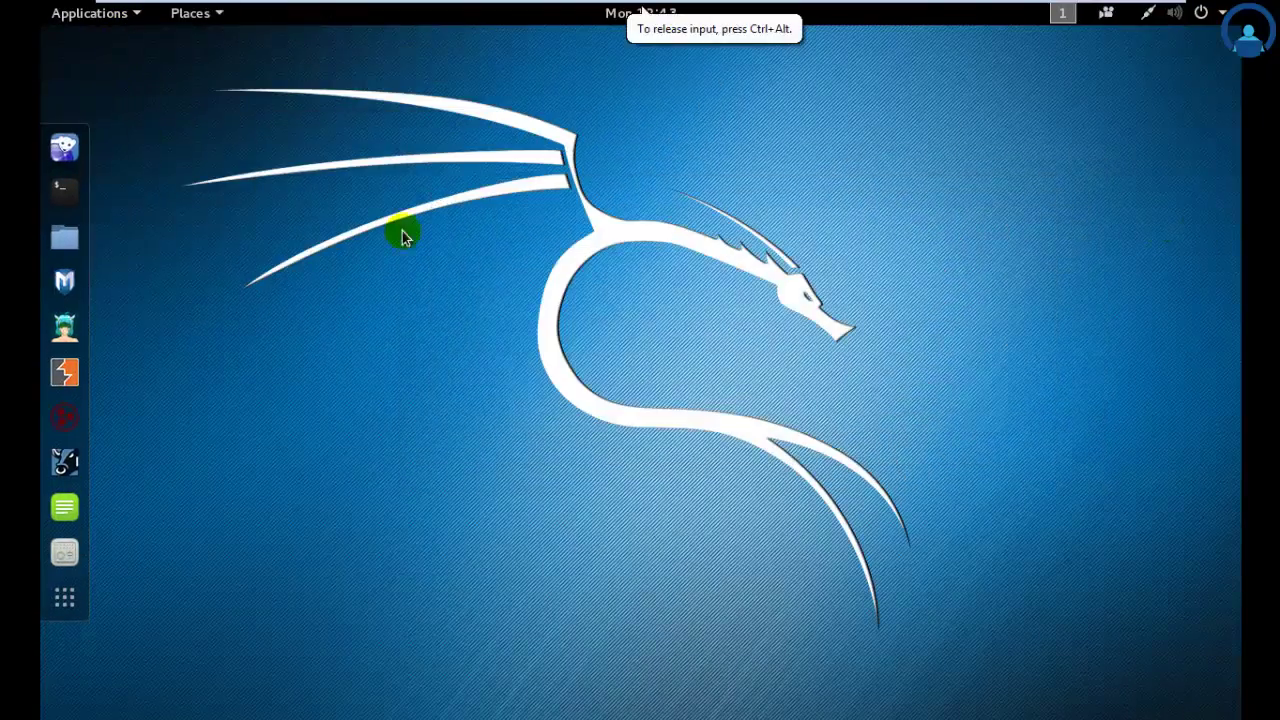
# Step: Open a terminal in Kali, run nmap without arguments and review its help output
pyautogui.click(64, 189)
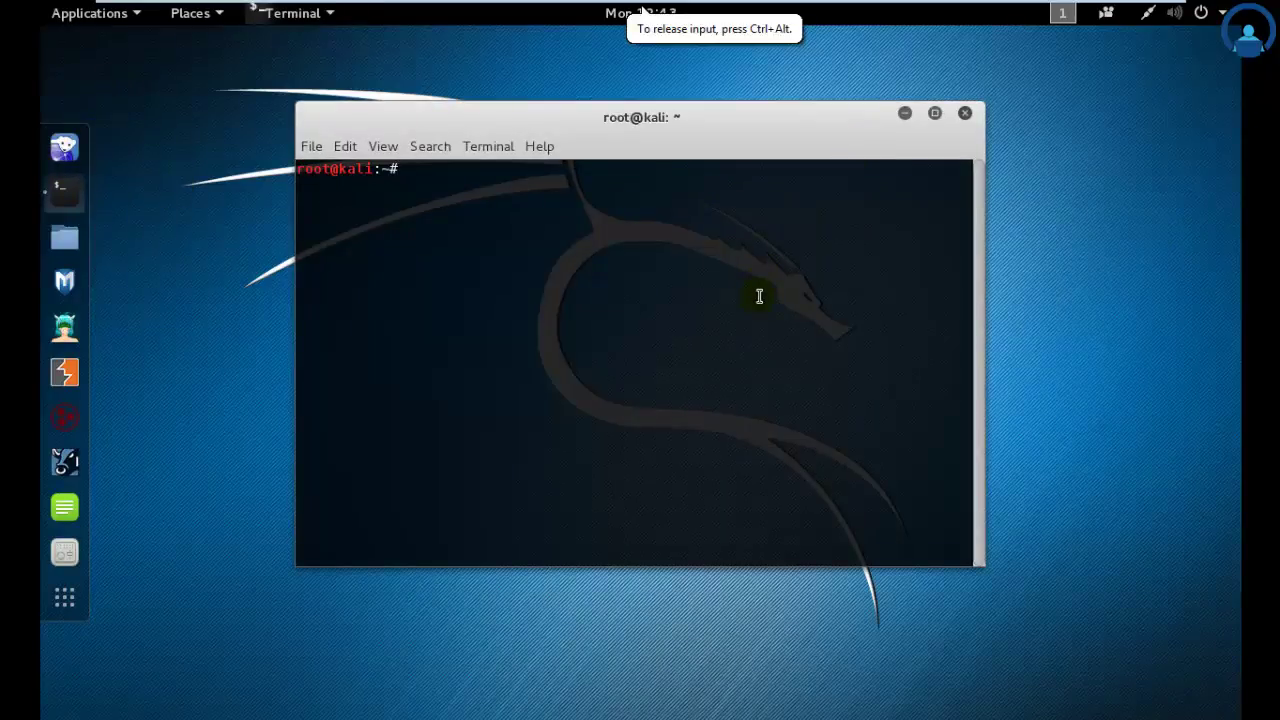
pyautogui.write('nm')
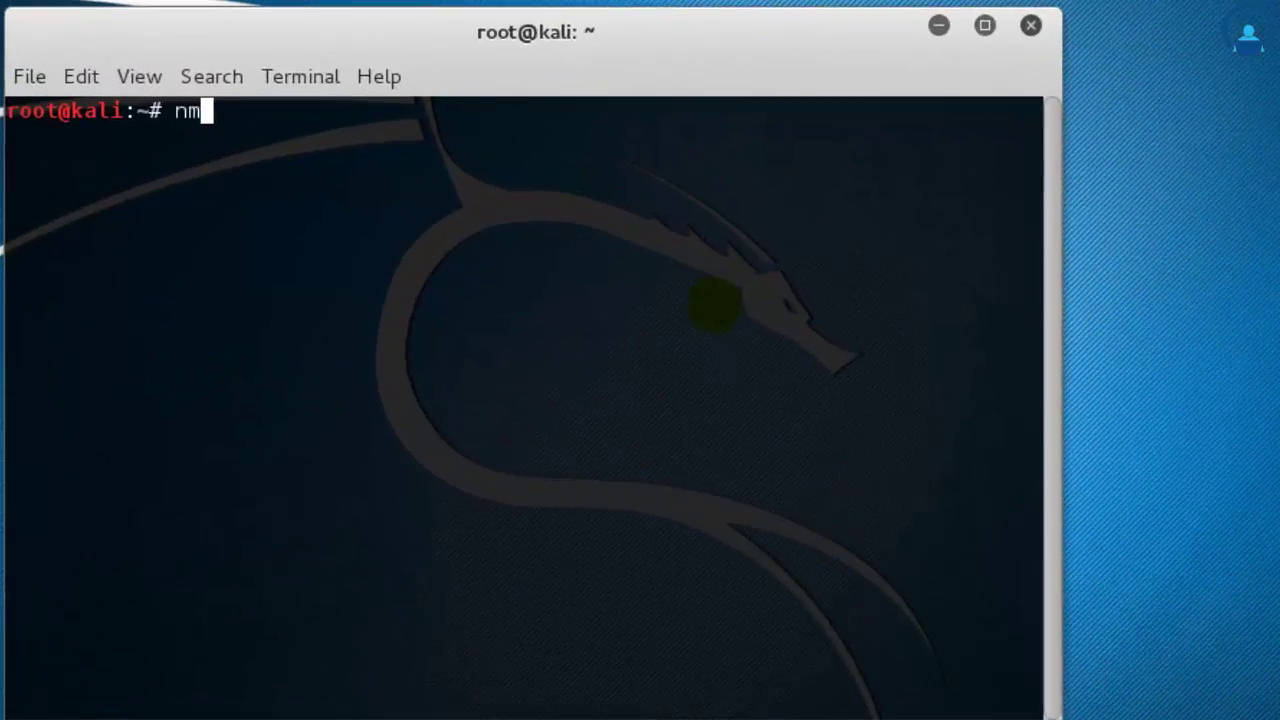
pyautogui.write('ap')
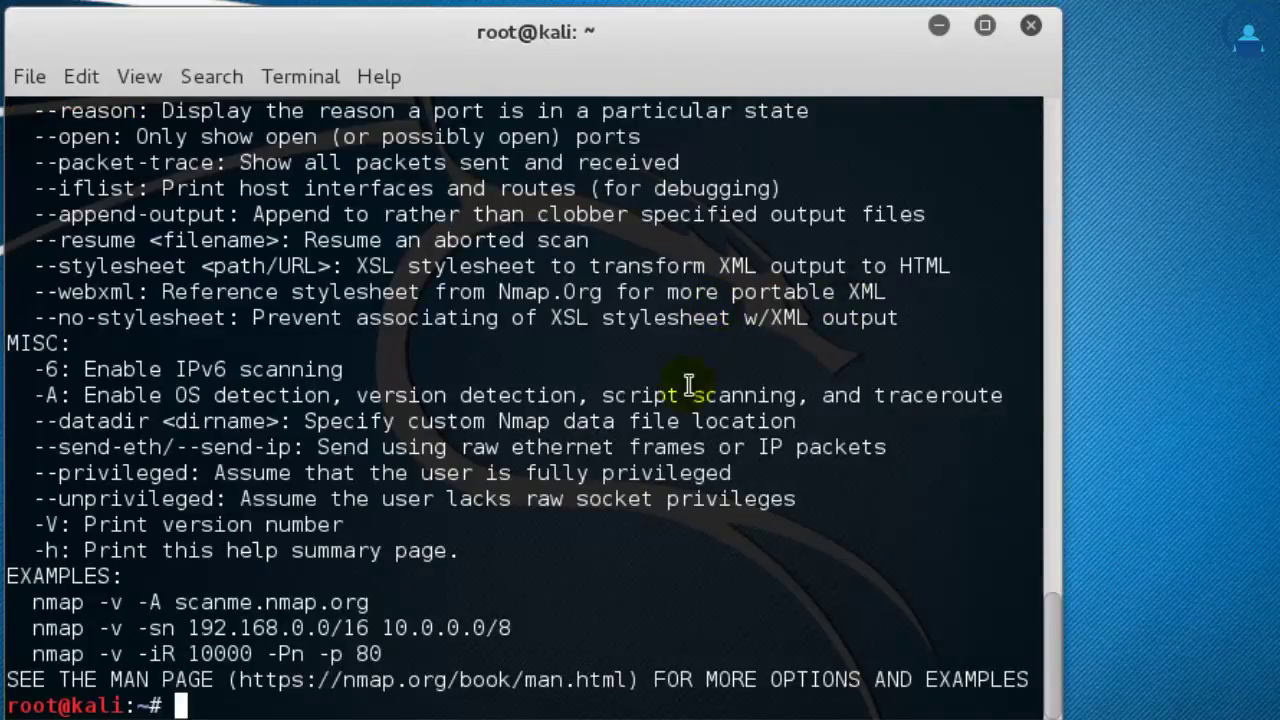
pyautogui.scroll(5, 671, 395)
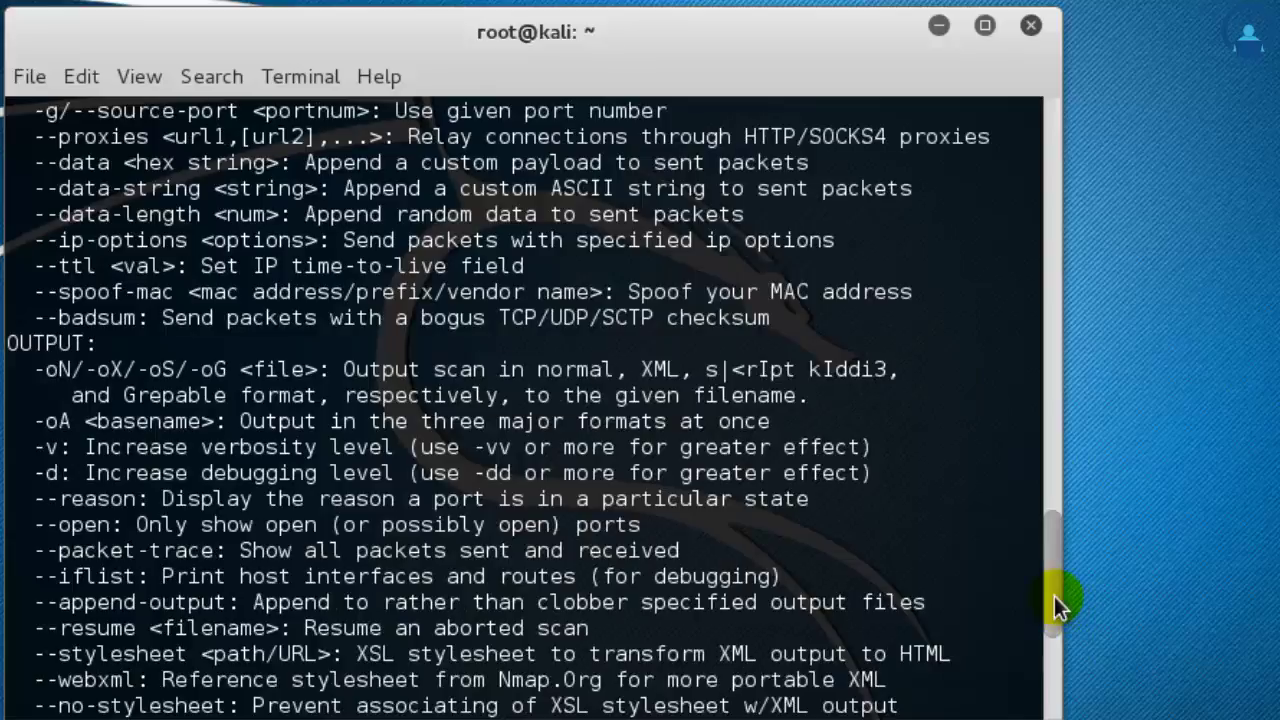
pyautogui.moveTo(1054, 596); pyautogui.dragTo(1188, 717)
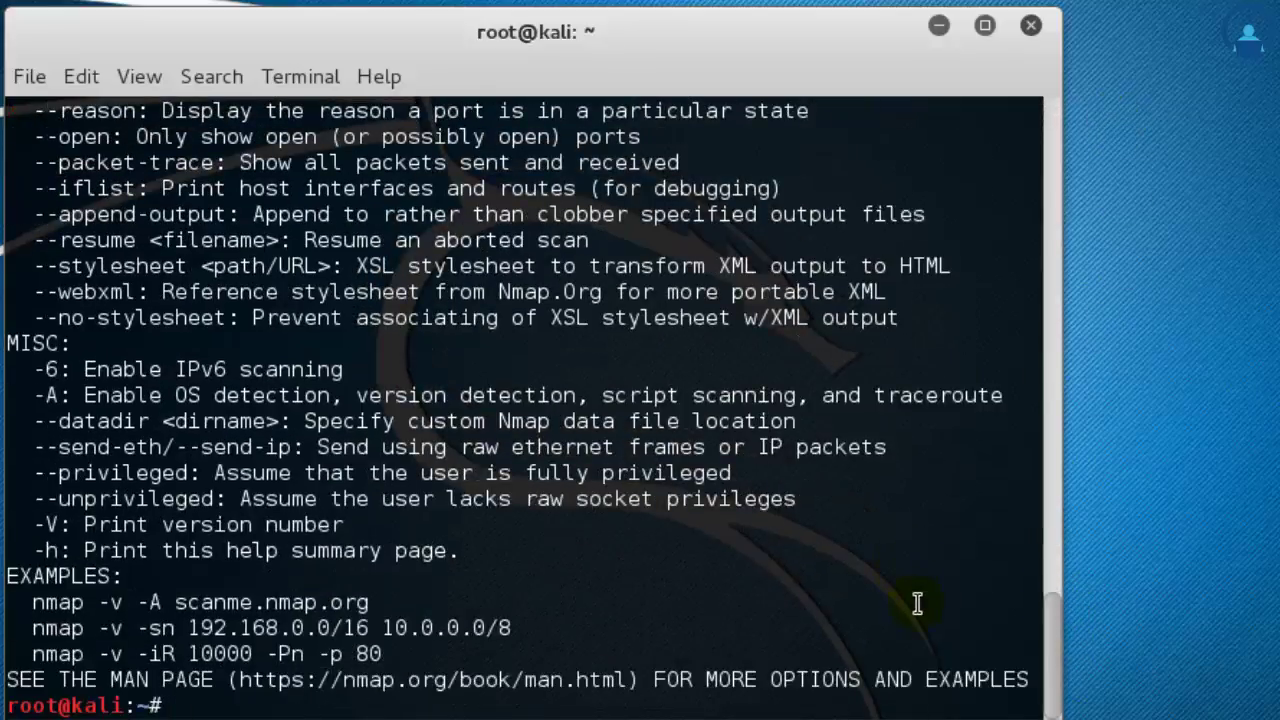